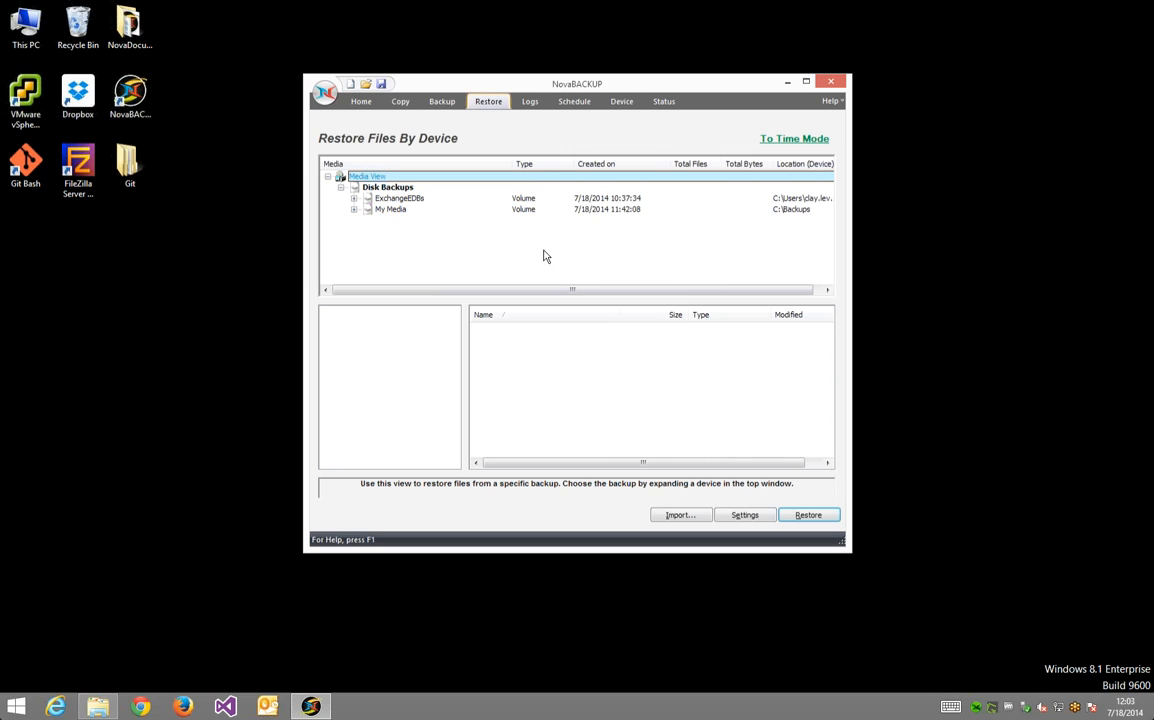
Step: Browse the full My Backup set under ExchangeEDBs down to the mailbox database folder inside E:\data
left_click(354, 198)
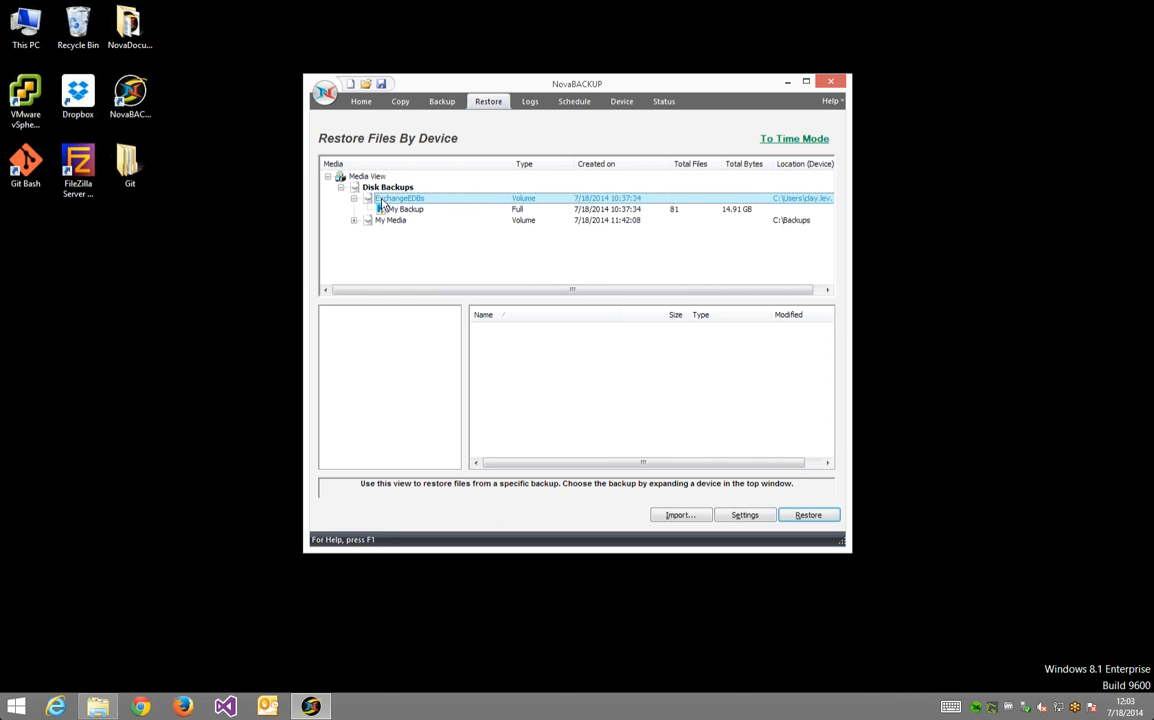
left_click(402, 210)
left_click(362, 313)
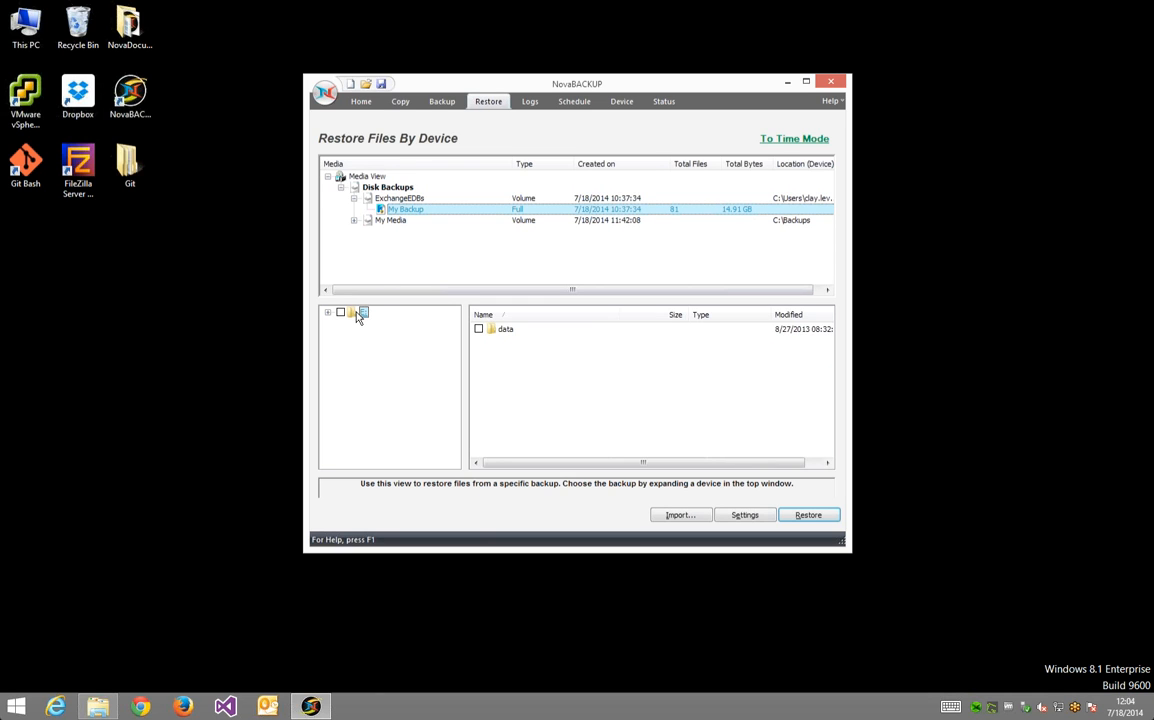
double_click(504, 332)
double_click(504, 334)
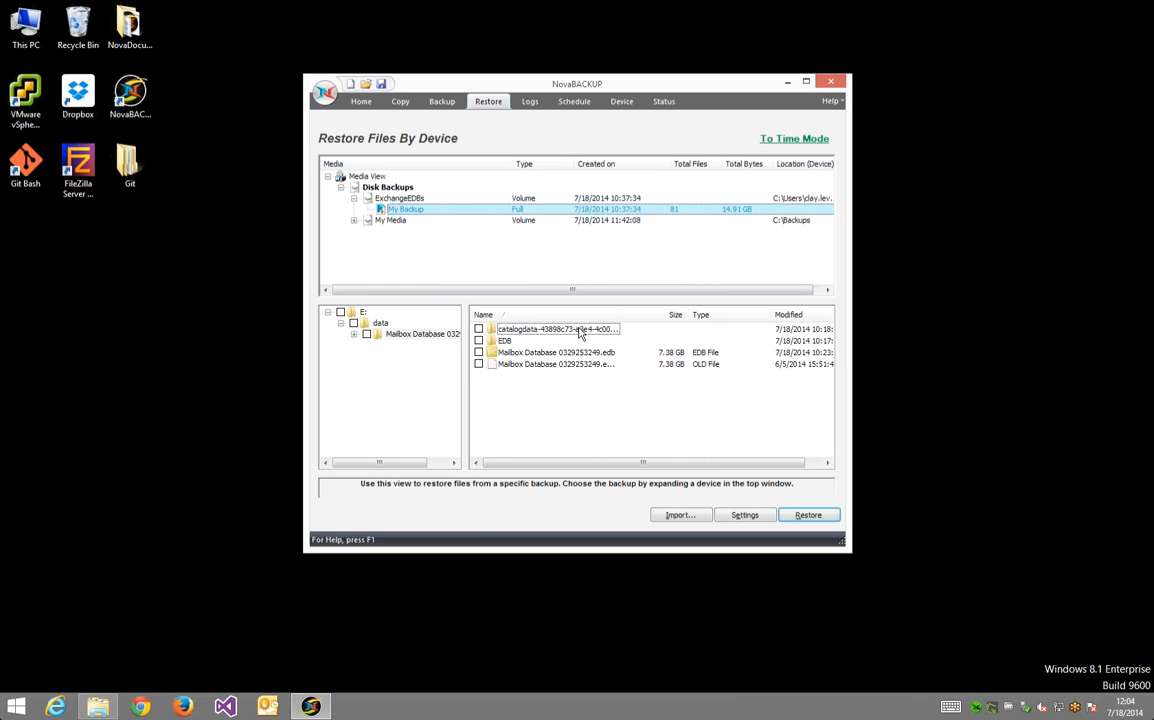
Step: Close the backup program without saving the job changes, and launch Ontrack PowerControls for Exchange with permission to make changes
left_click(829, 85)
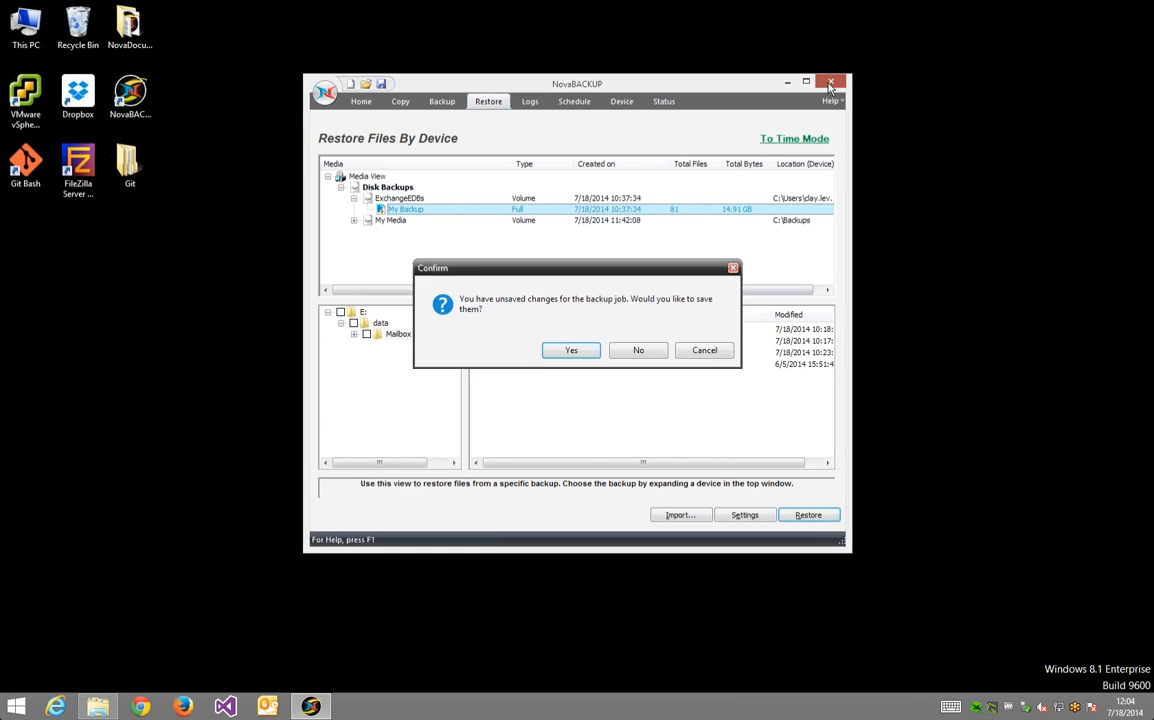
left_click(646, 352)
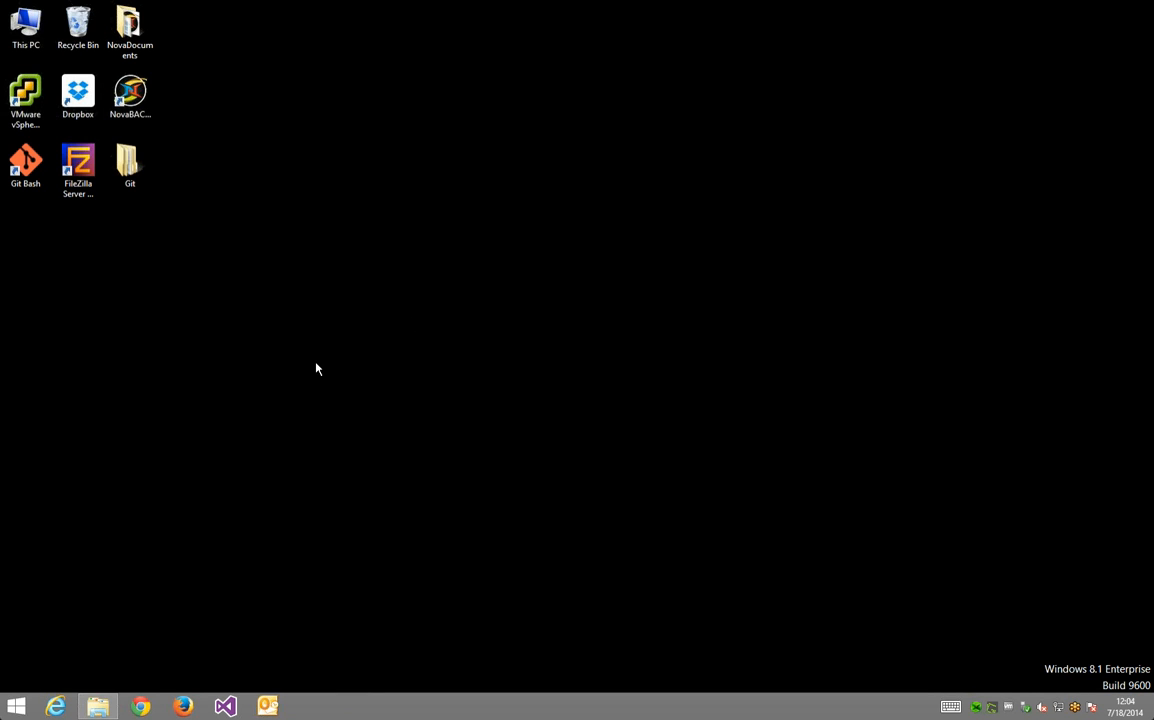
left_click(17, 708)
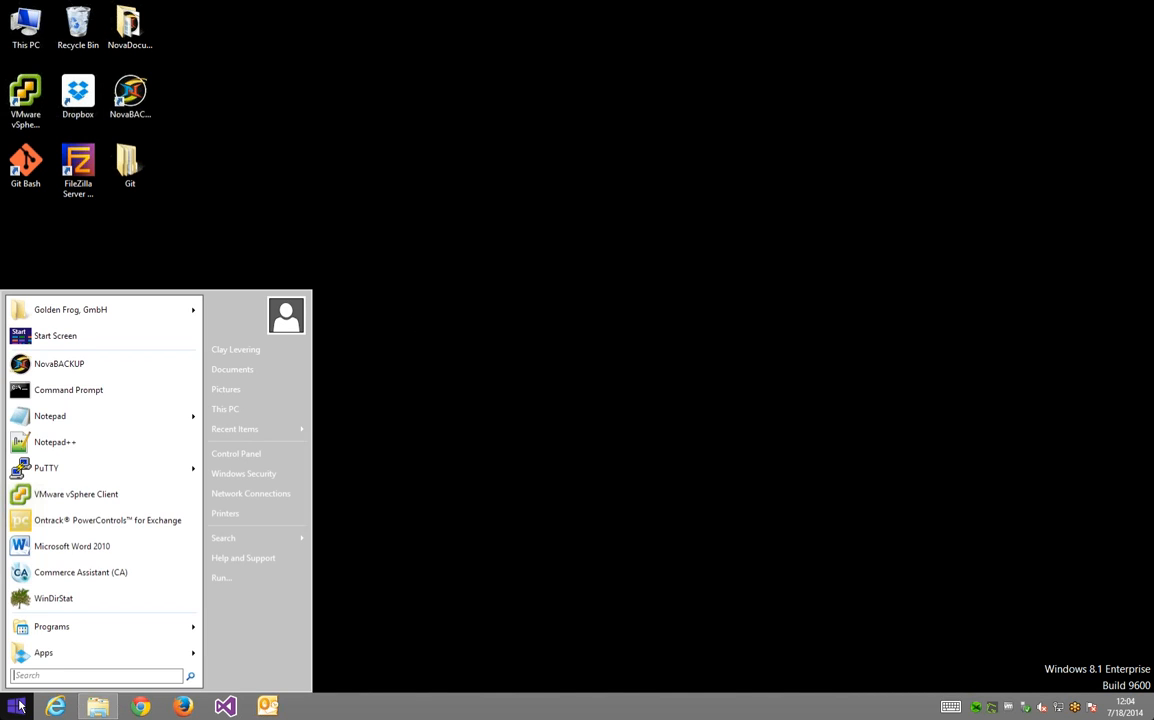
left_click(152, 521)
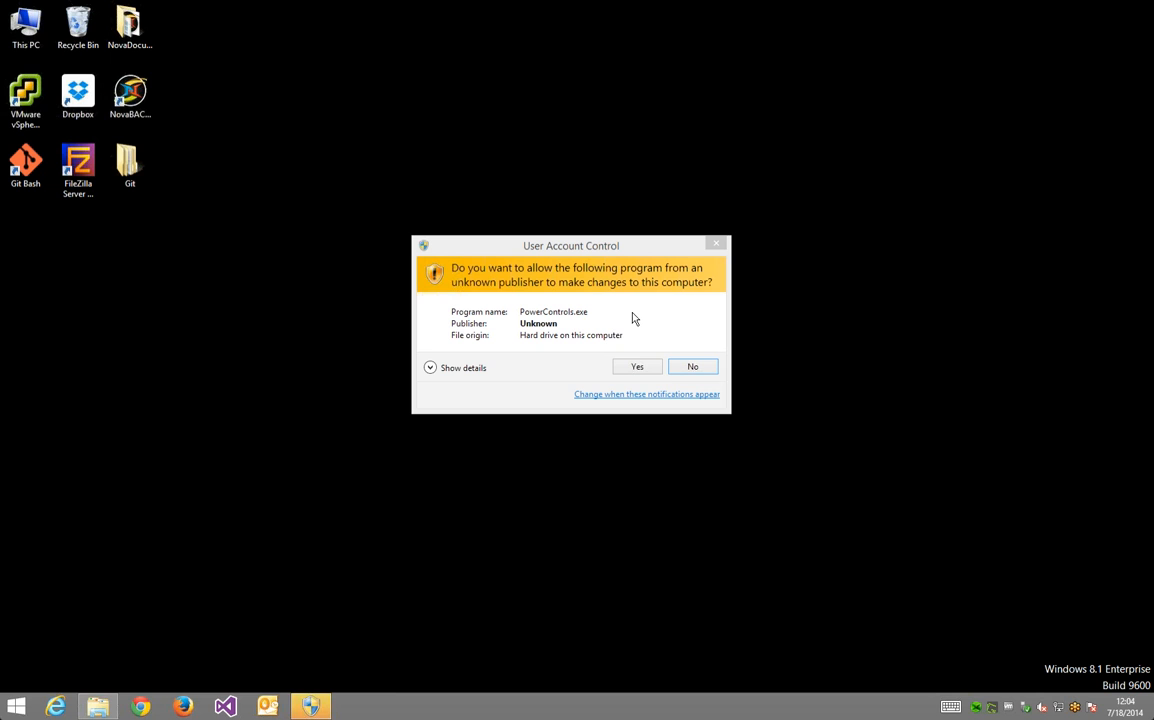
left_click(645, 372)
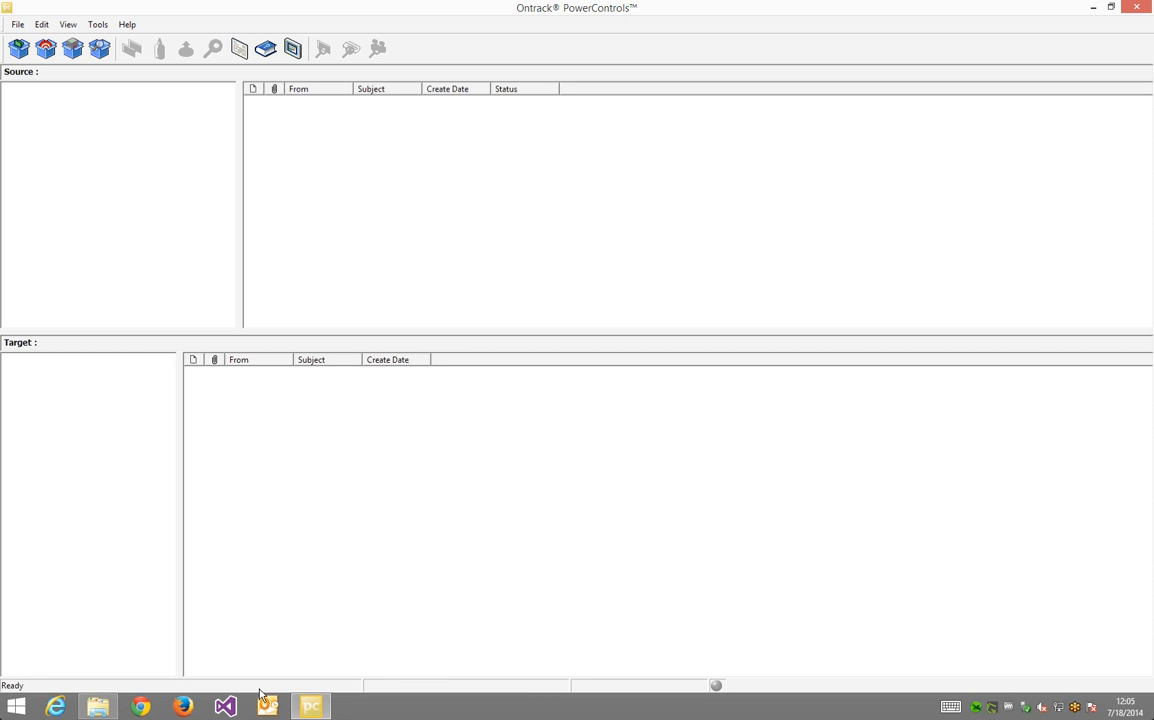
left_click(188, 233)
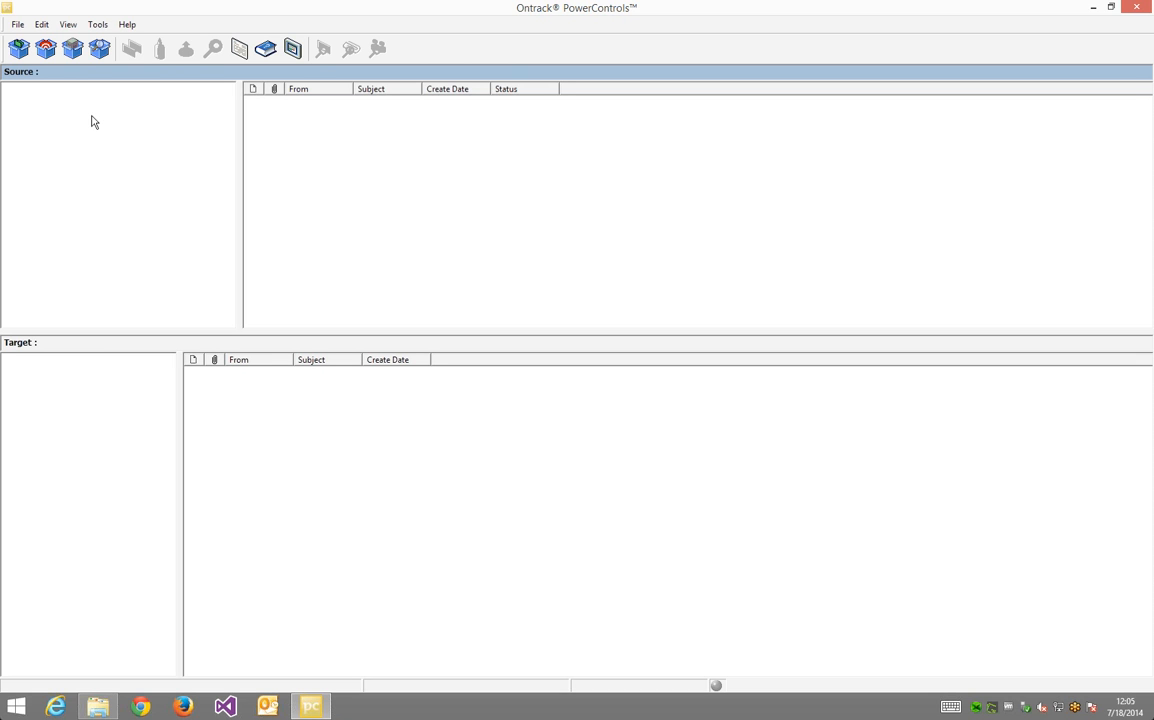
Step: Start opening a new EDB source in the Data Wizard and choose Mailbox Database 0329253249.edb as the EDB path
left_click(22, 48)
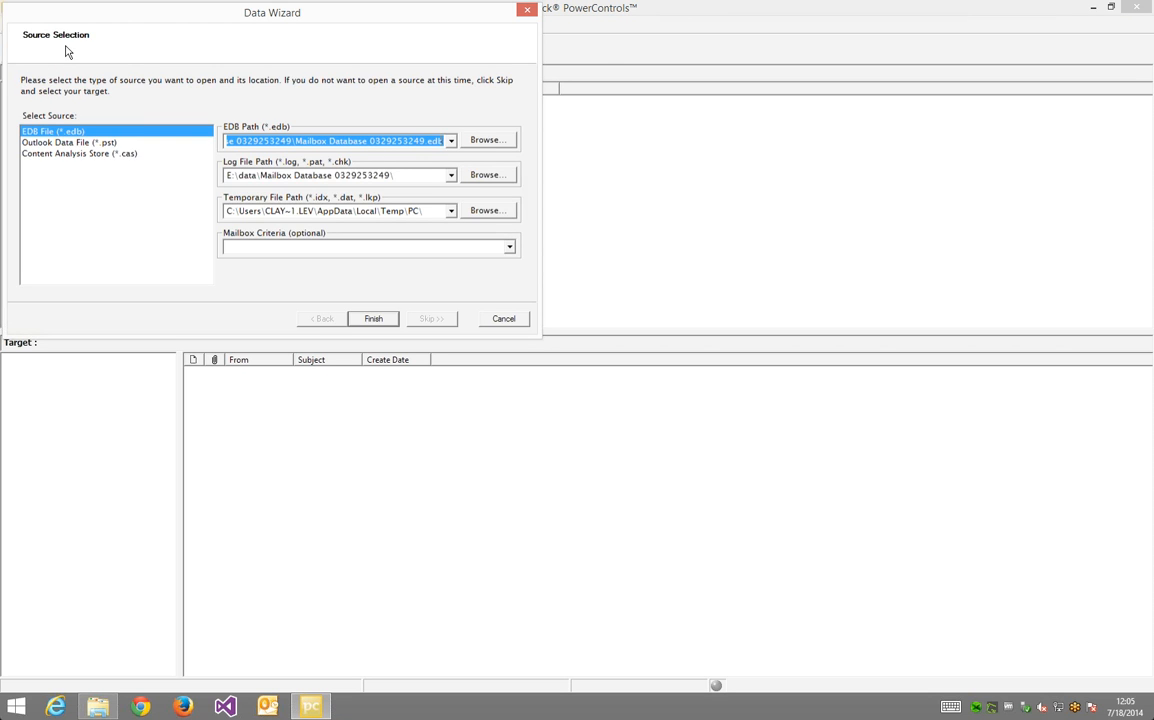
left_click_drag(72, 18, 192, 105)
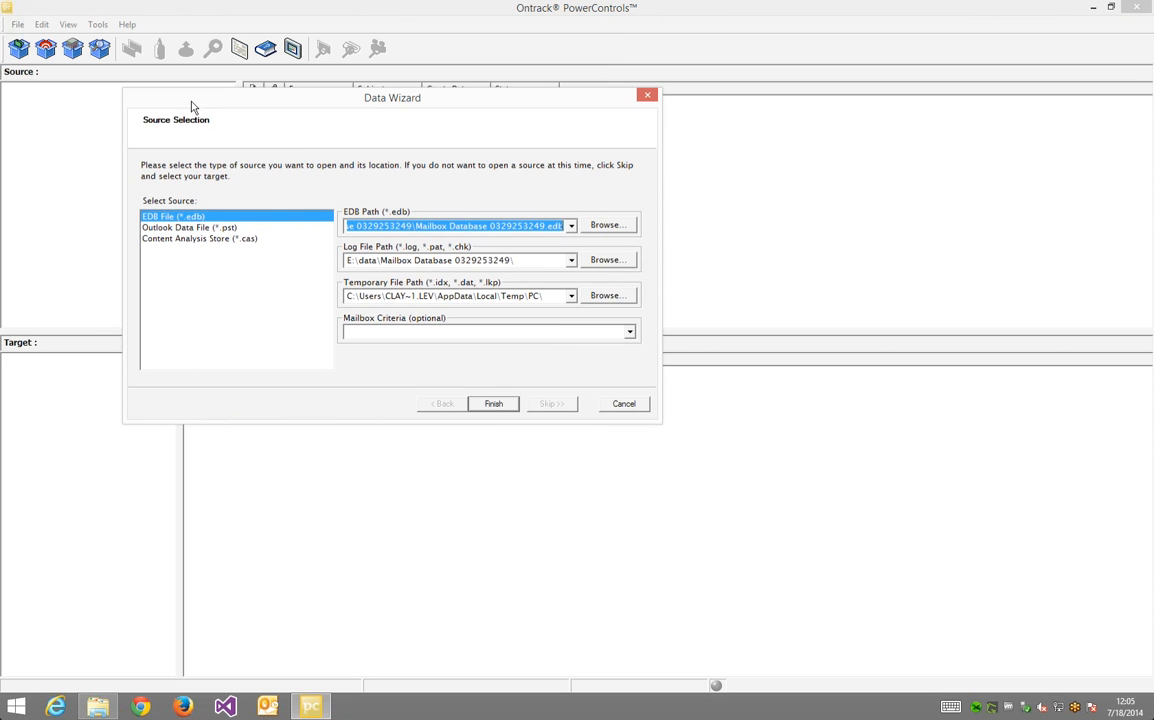
left_click(390, 226)
left_click_drag(464, 228, 587, 219)
left_click(362, 228)
left_click(541, 227)
left_click(605, 226)
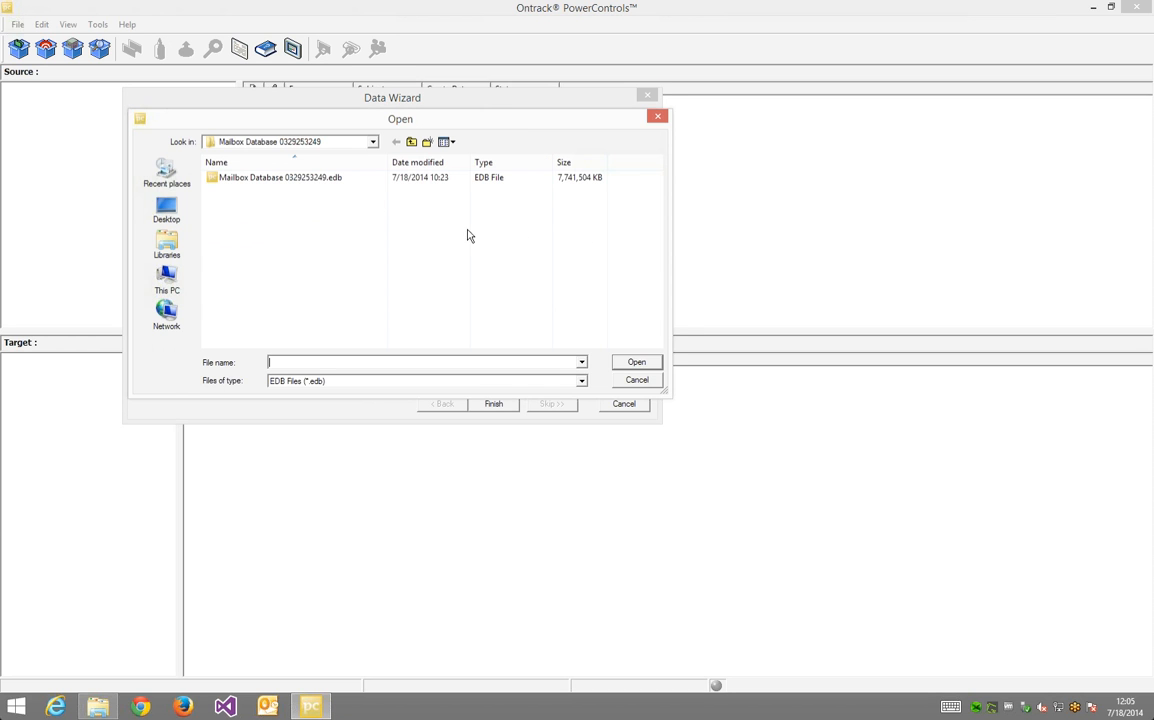
left_click(331, 180)
double_click(331, 180)
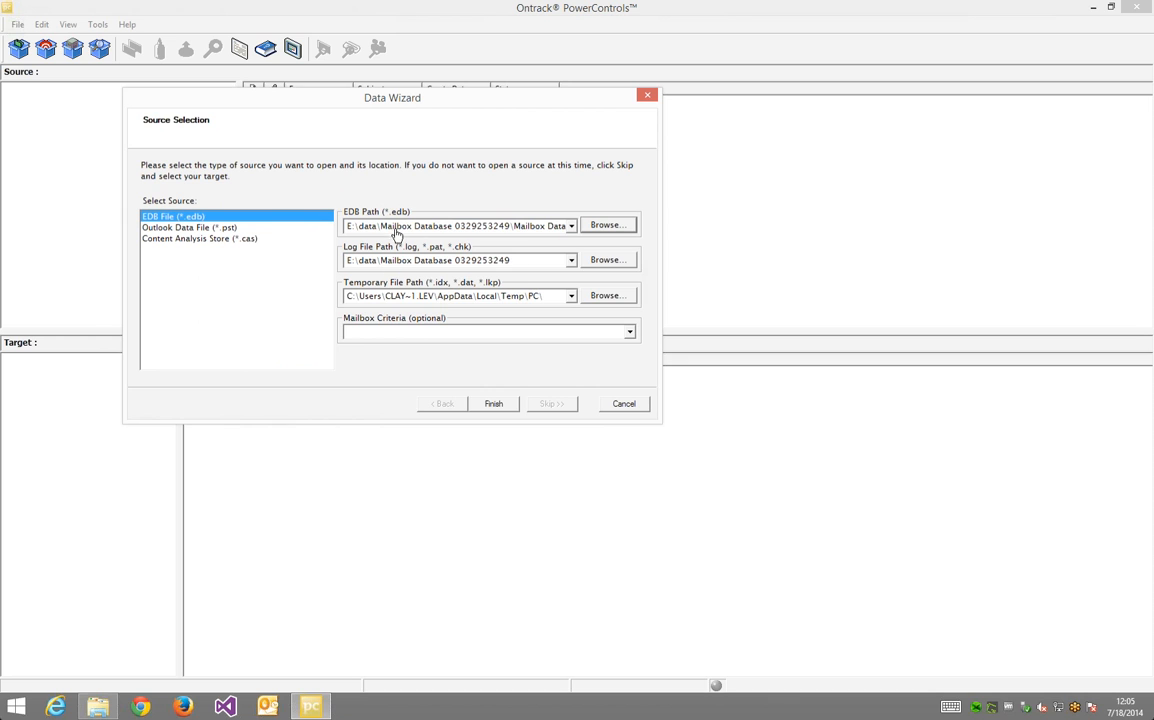
Step: Check the log and temporary file paths, and load the source database without log files
left_click(420, 263)
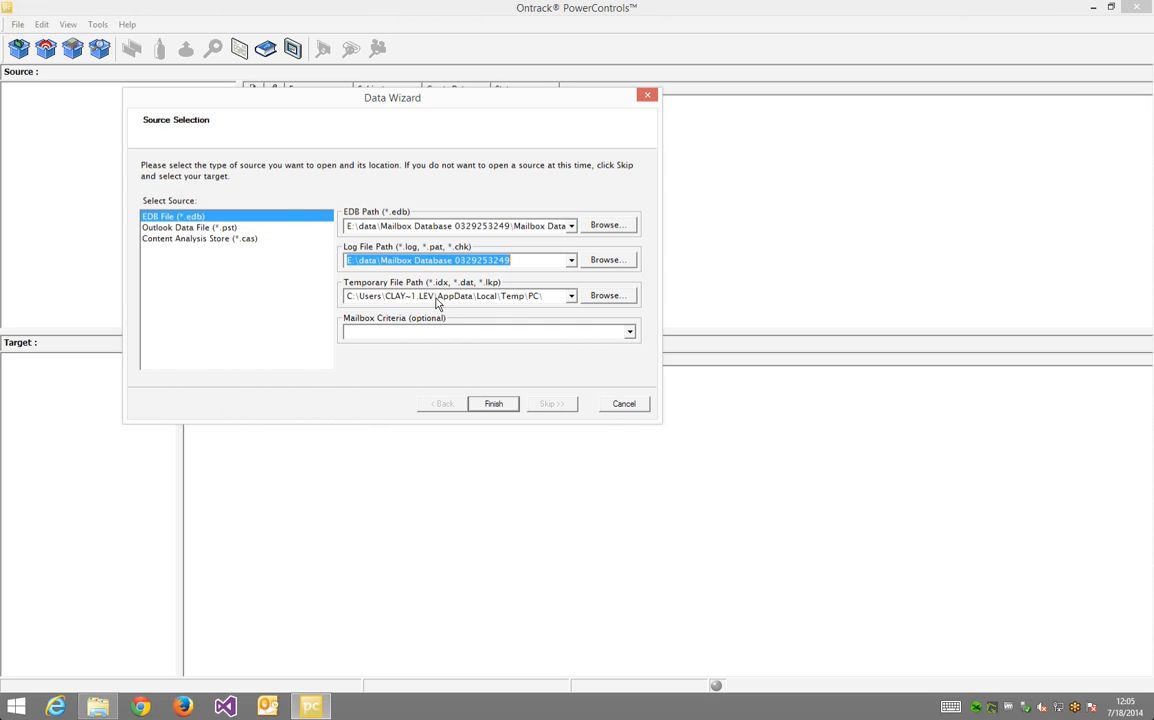
left_click(510, 303)
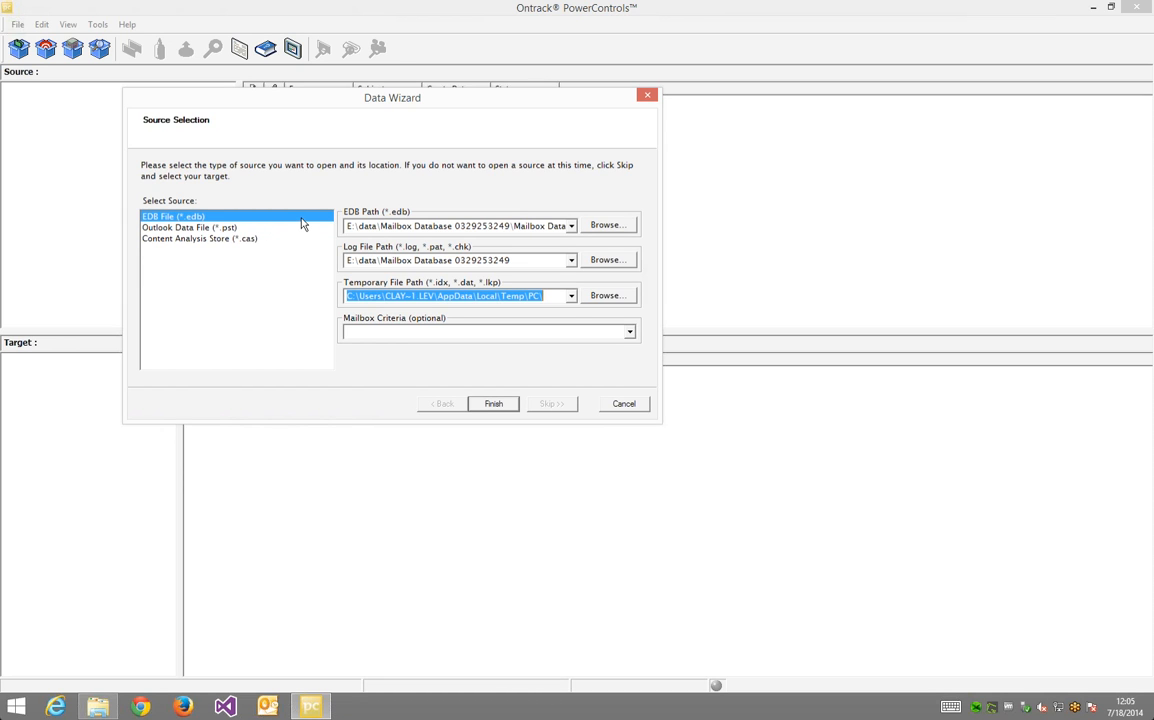
left_click(410, 226)
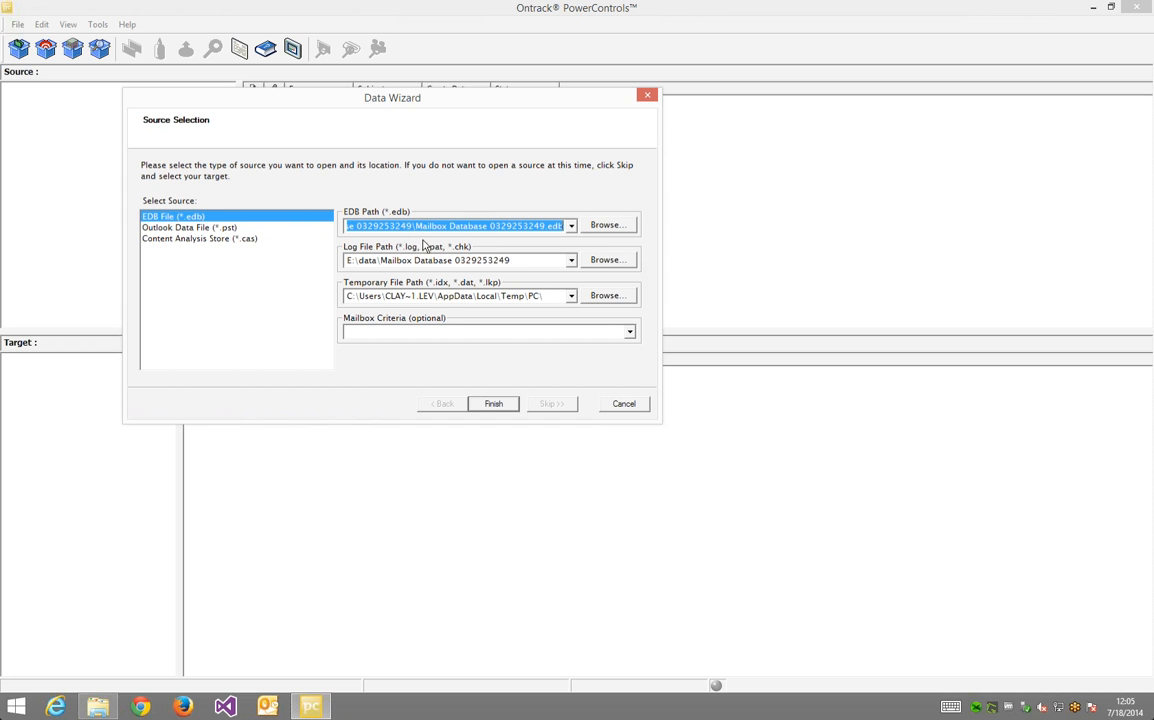
left_click(496, 404)
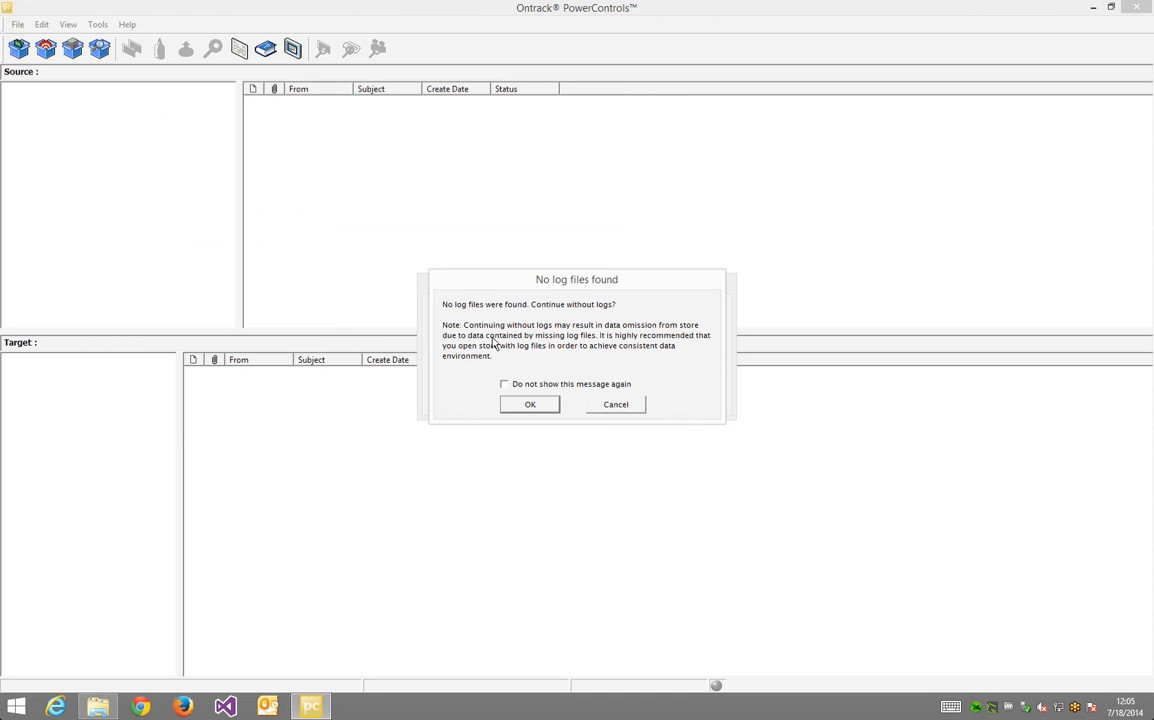
left_click_drag(523, 285, 521, 253)
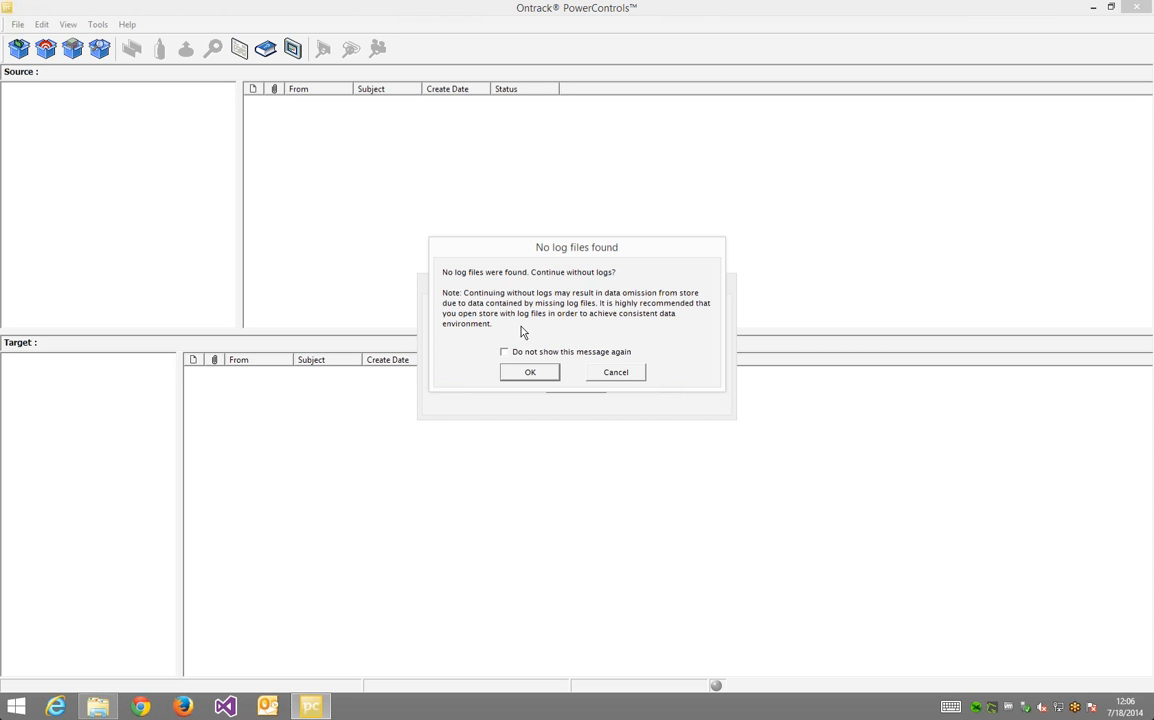
left_click(530, 372)
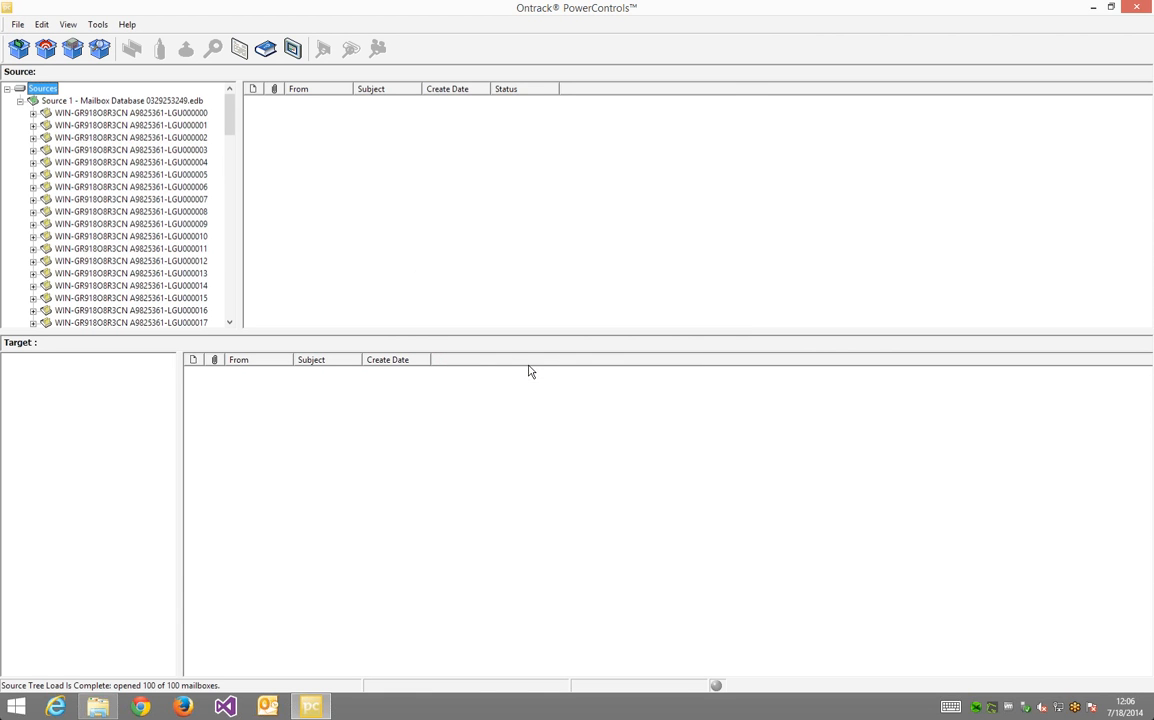
Step: Look through the list of mailboxes in the loaded source database, from the first to the last
left_click(115, 100)
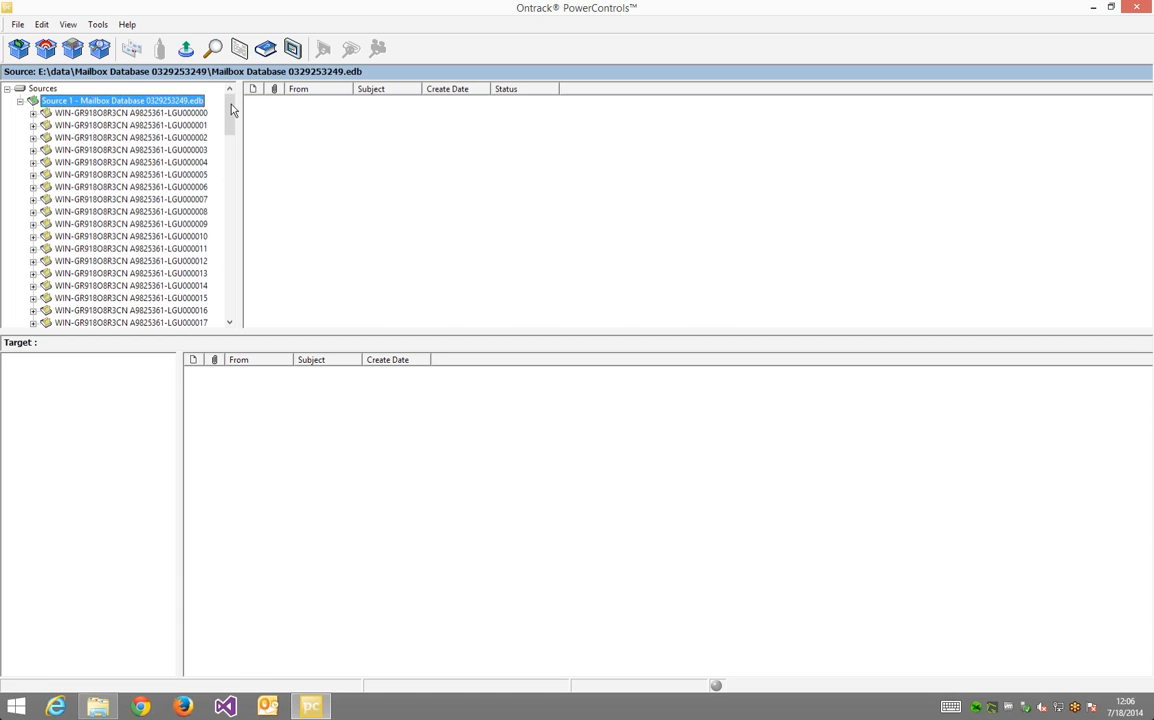
left_click(158, 126)
key("Down")
key("Down")
key("Down")
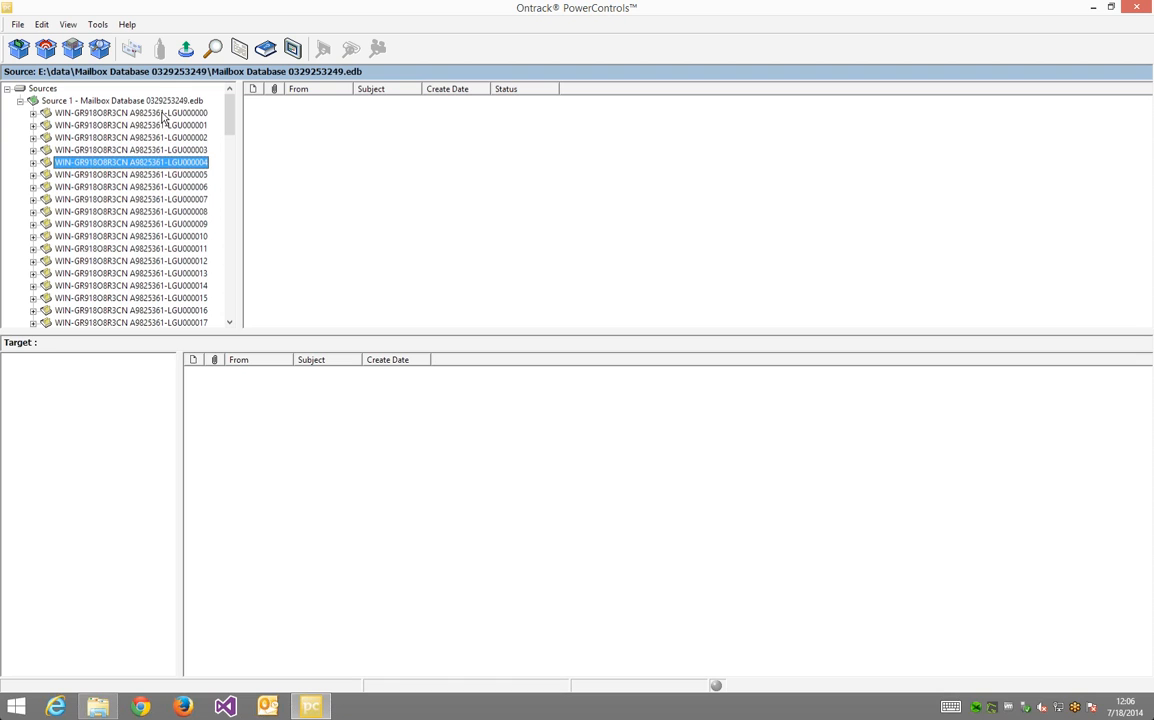
left_click(155, 113)
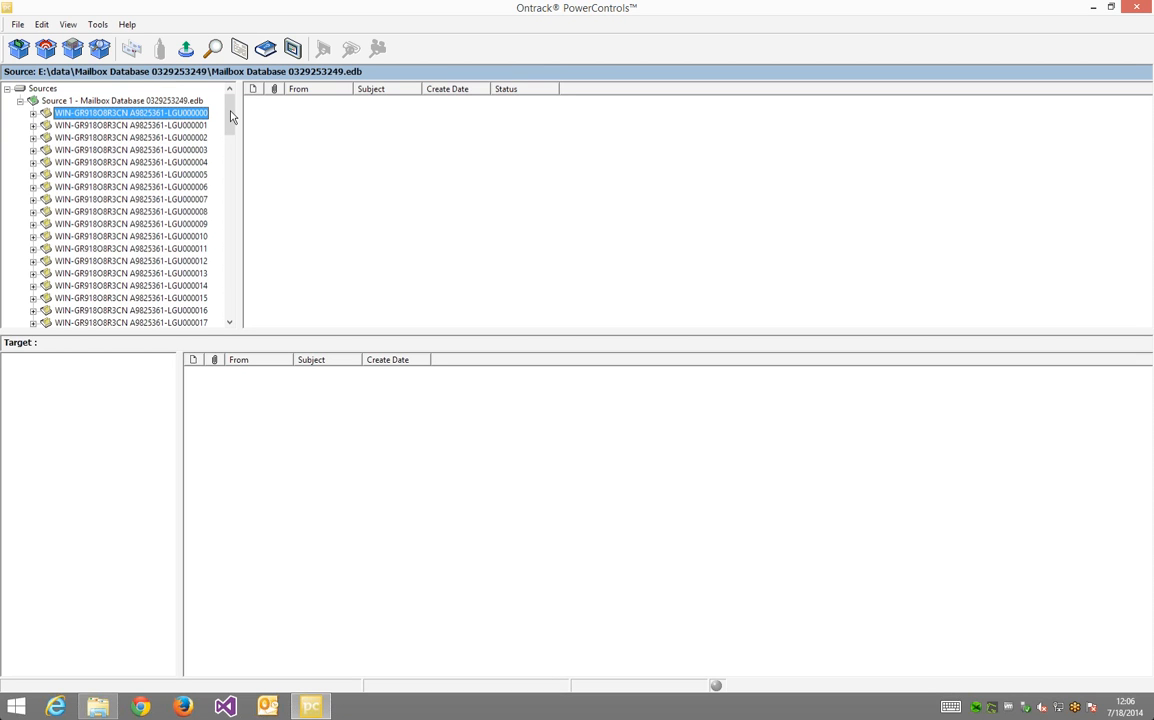
left_click(139, 127)
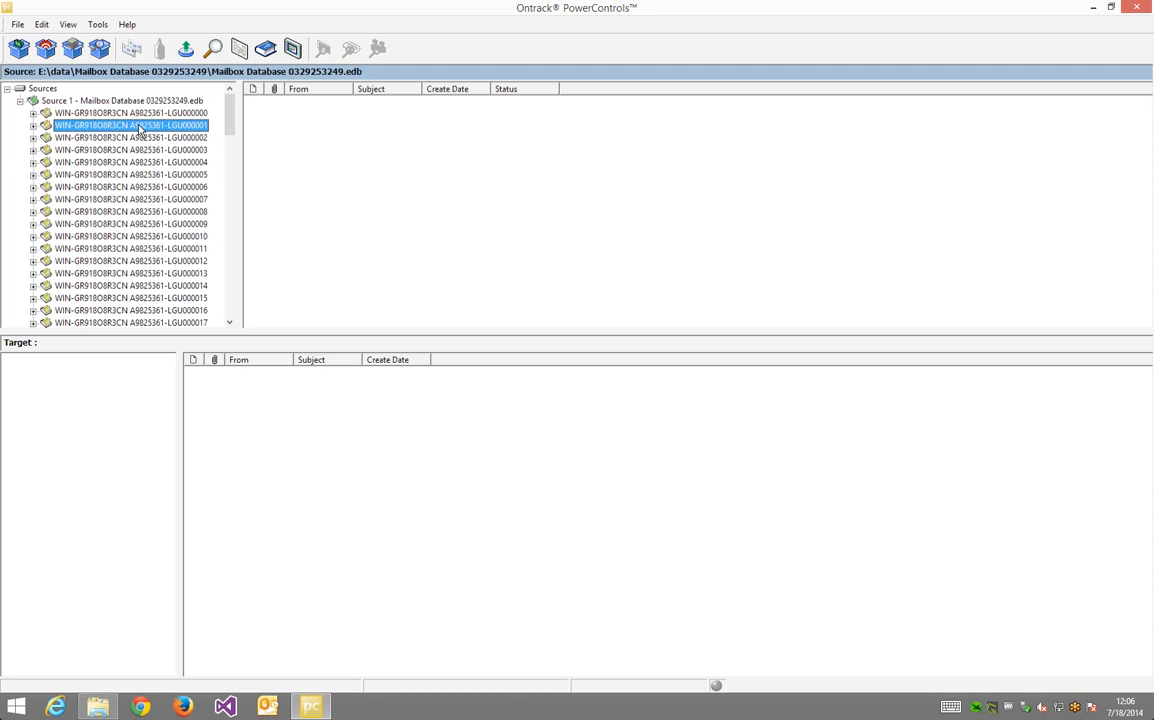
left_click(149, 149)
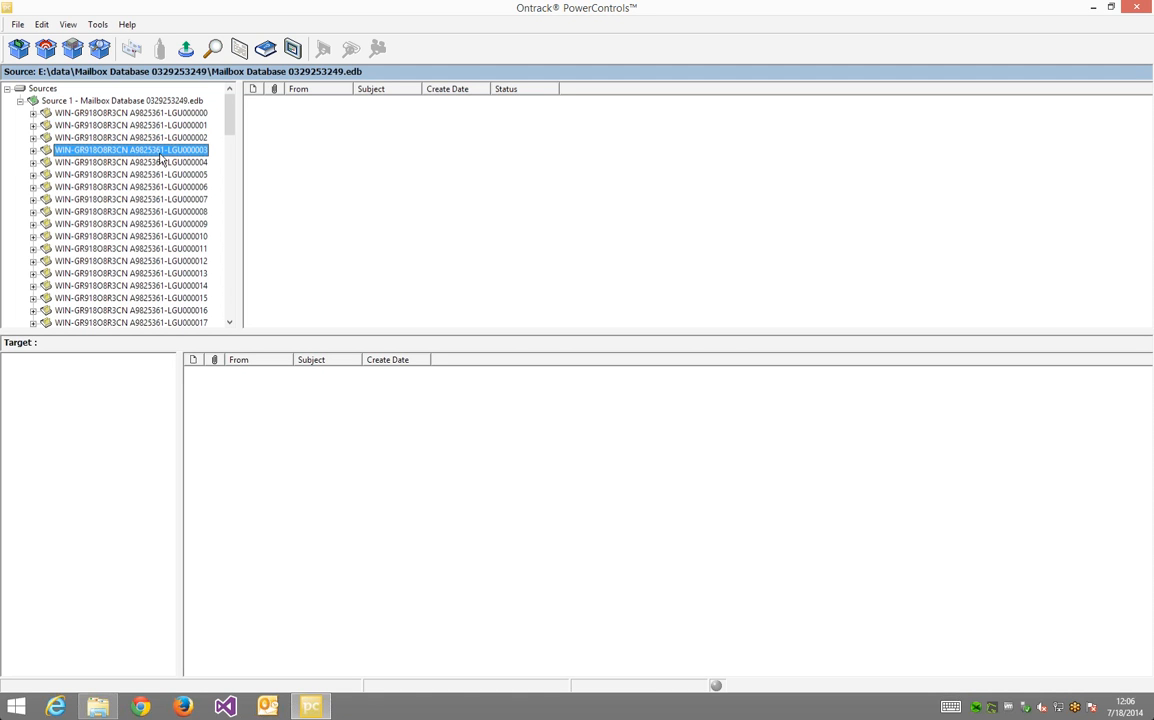
left_click_drag(229, 115, 230, 280)
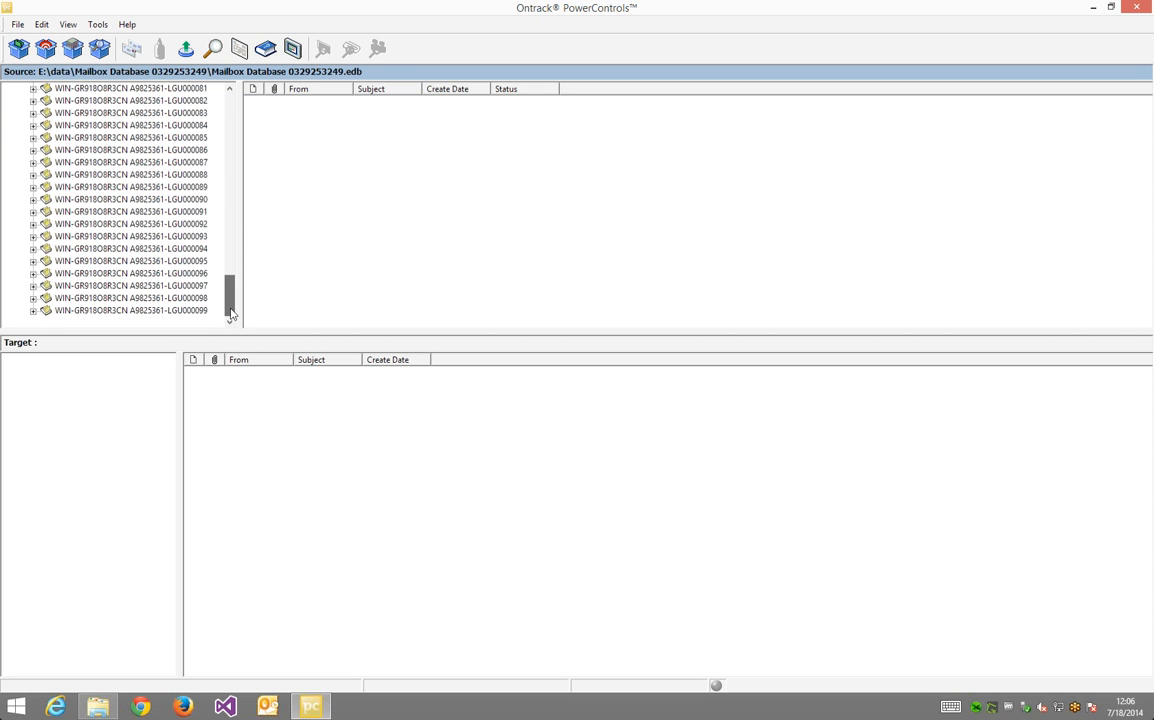
left_click_drag(229, 221, 229, 100)
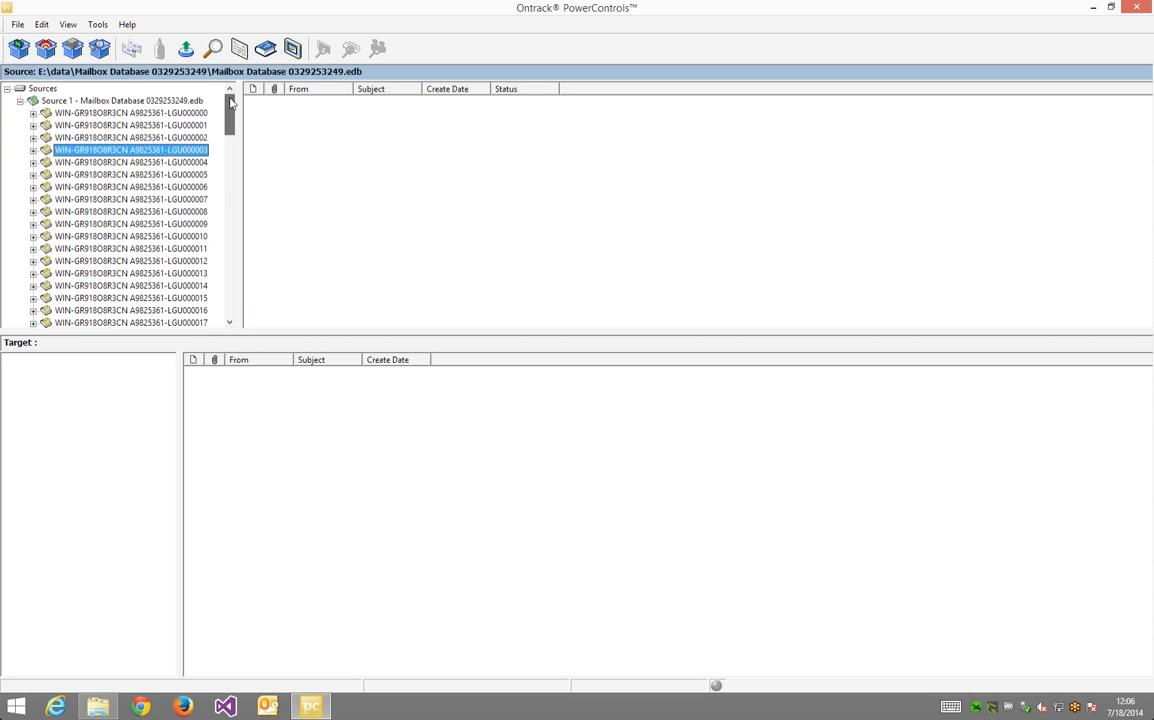
Step: Expand the first mailbox, LGU000000, and enlarge the source area to fit its whole folder list
left_click(165, 114)
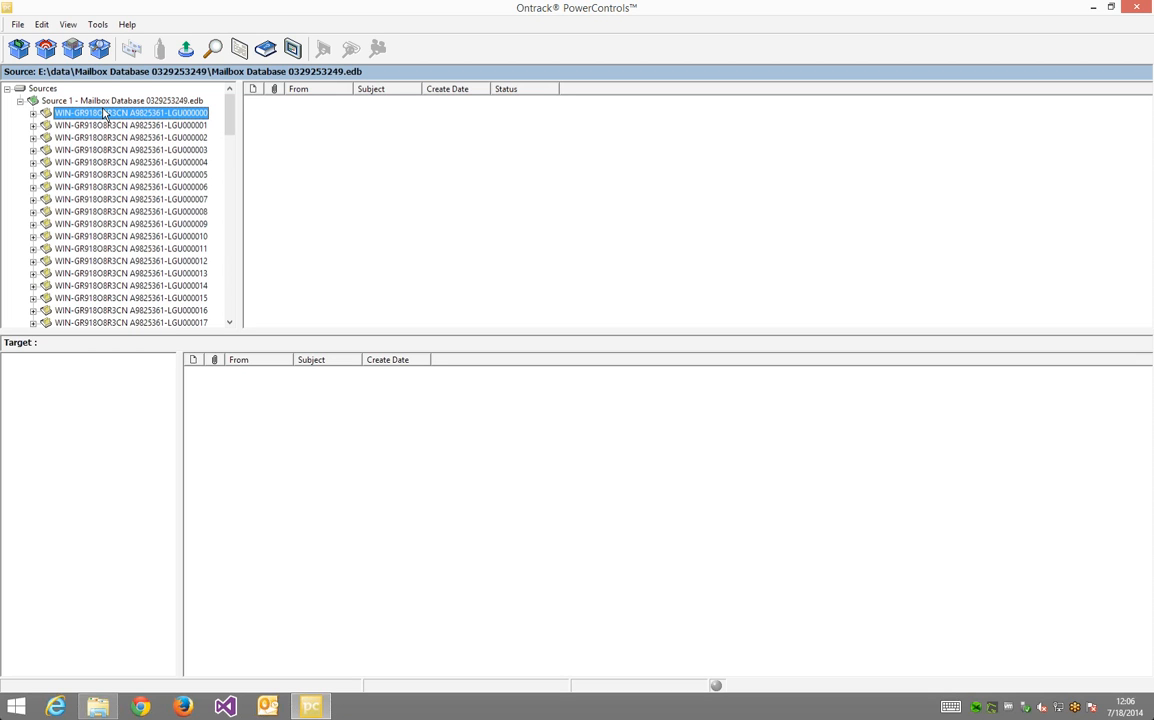
left_click(33, 113)
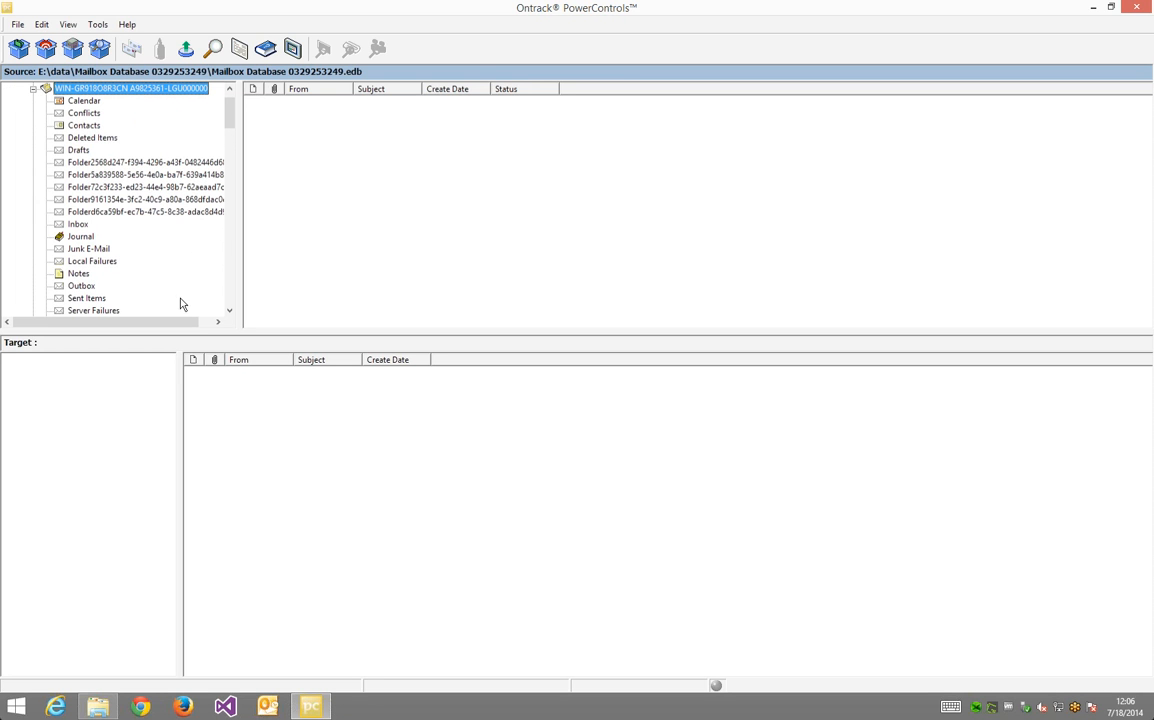
left_click_drag(225, 340, 238, 494)
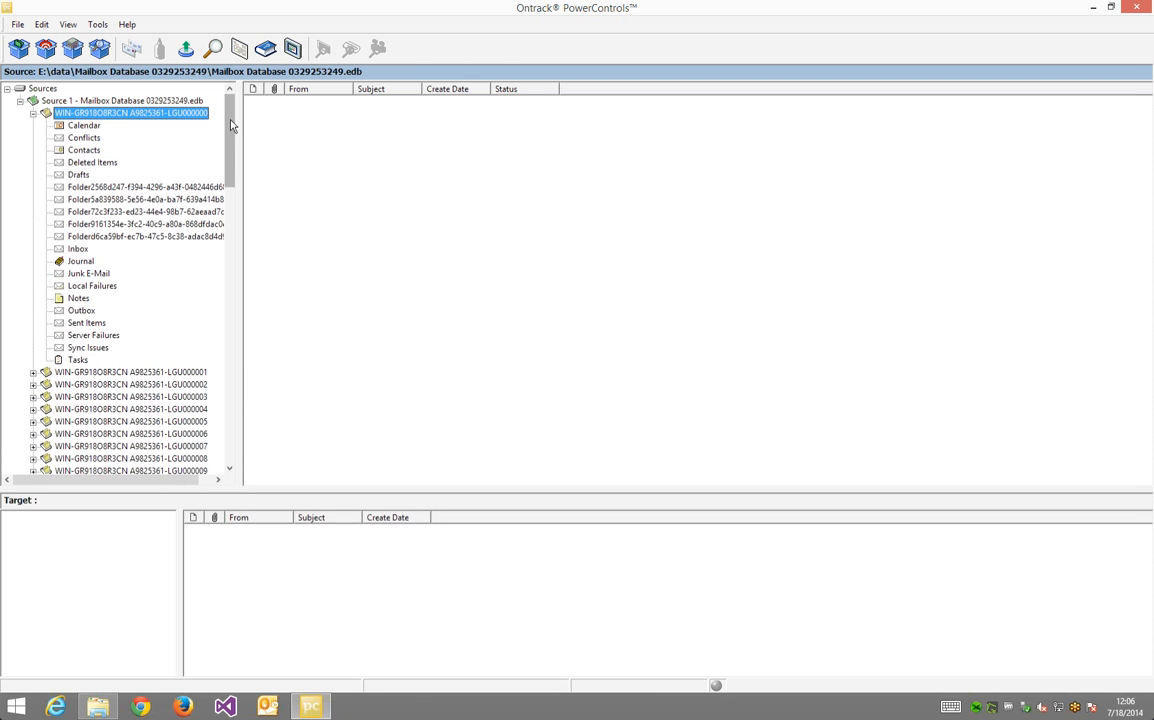
Step: View the items in the first mailbox's Calendar, Conflicts, Contacts, Deleted Items and Drafts folders
left_click(84, 125)
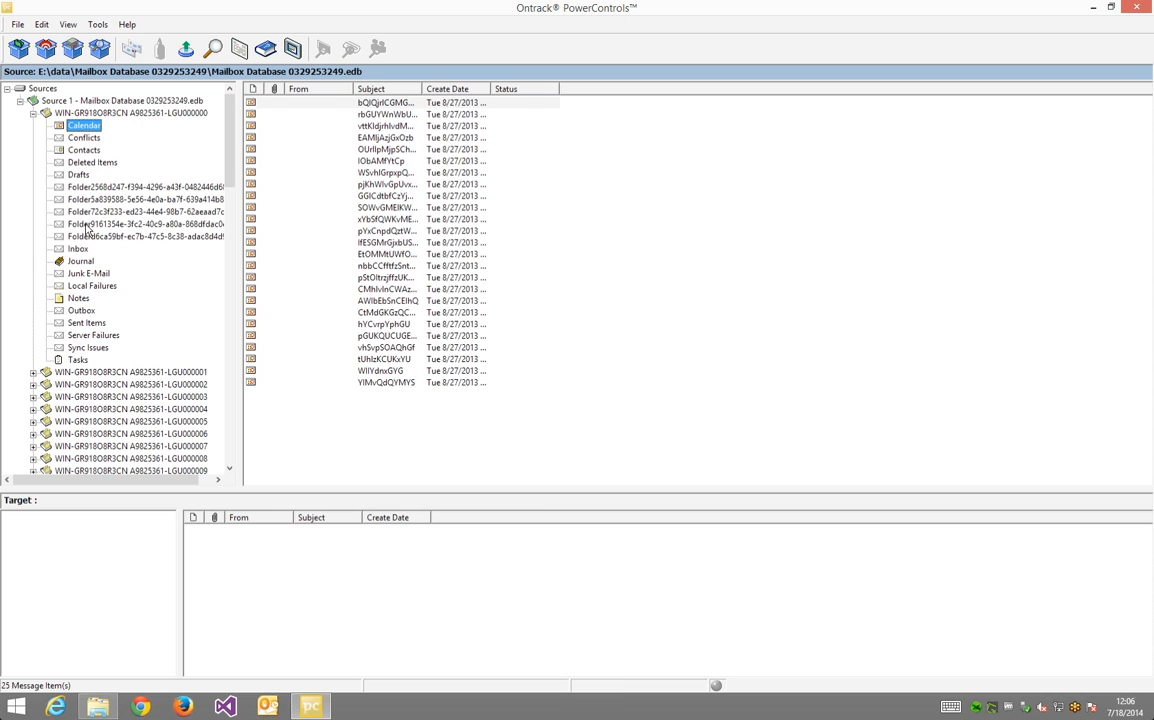
left_click(291, 150)
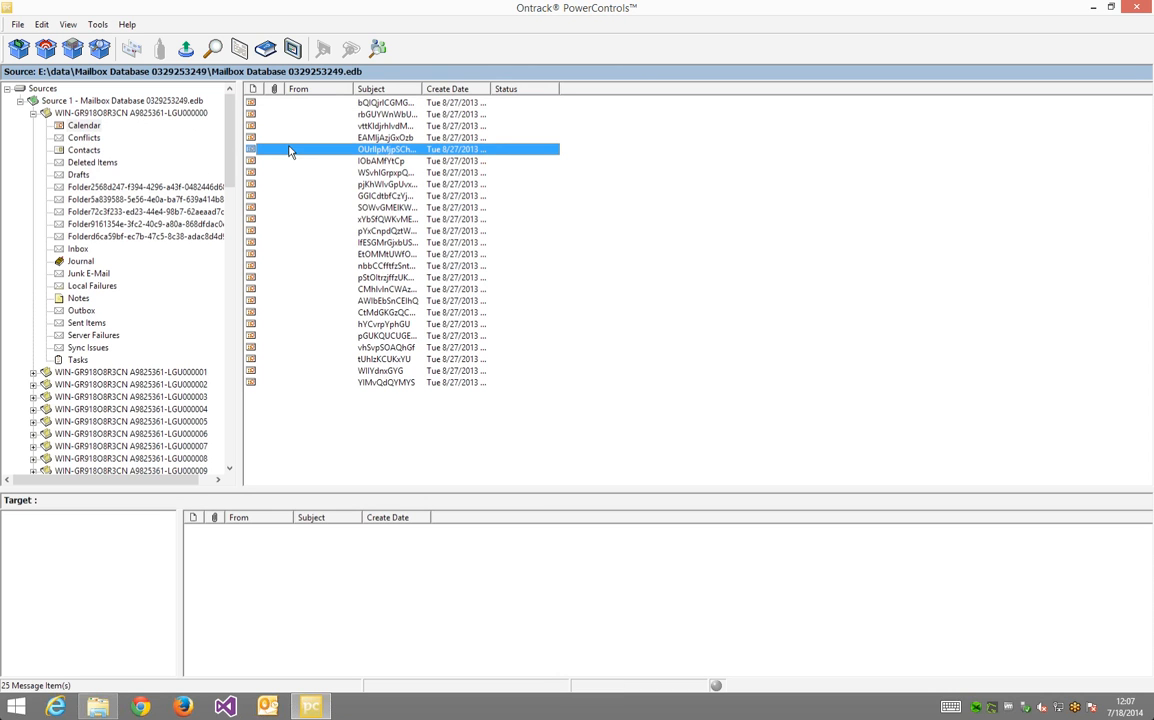
left_click(84, 138)
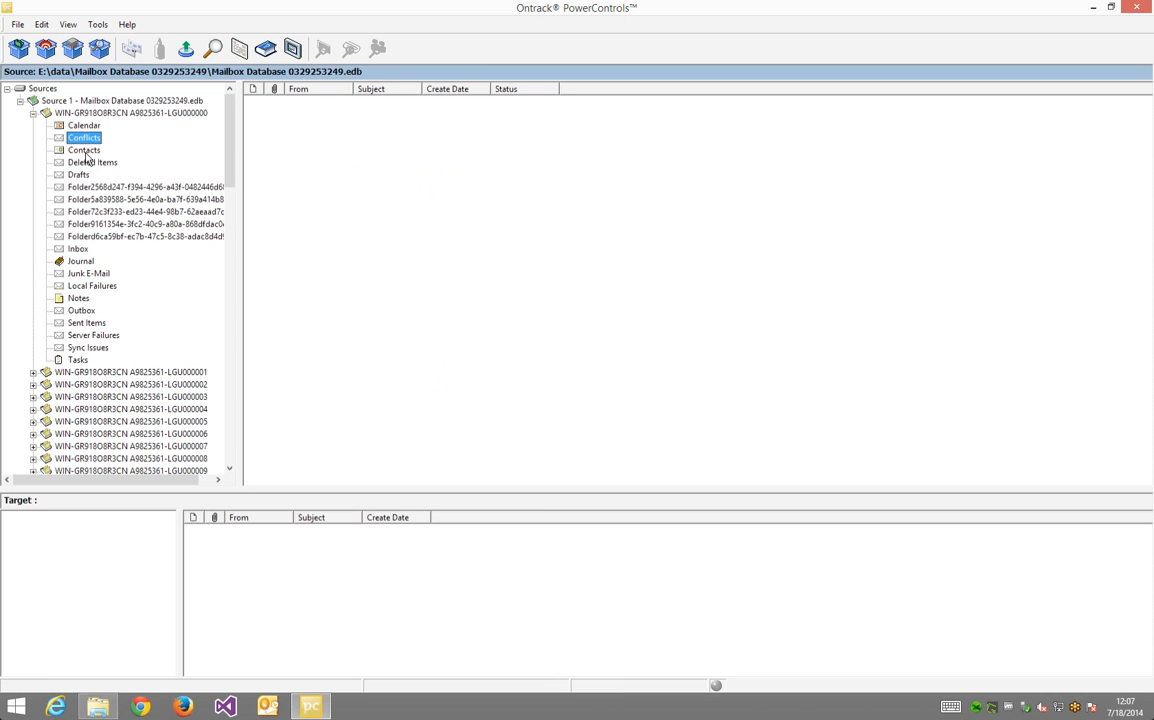
left_click(84, 150)
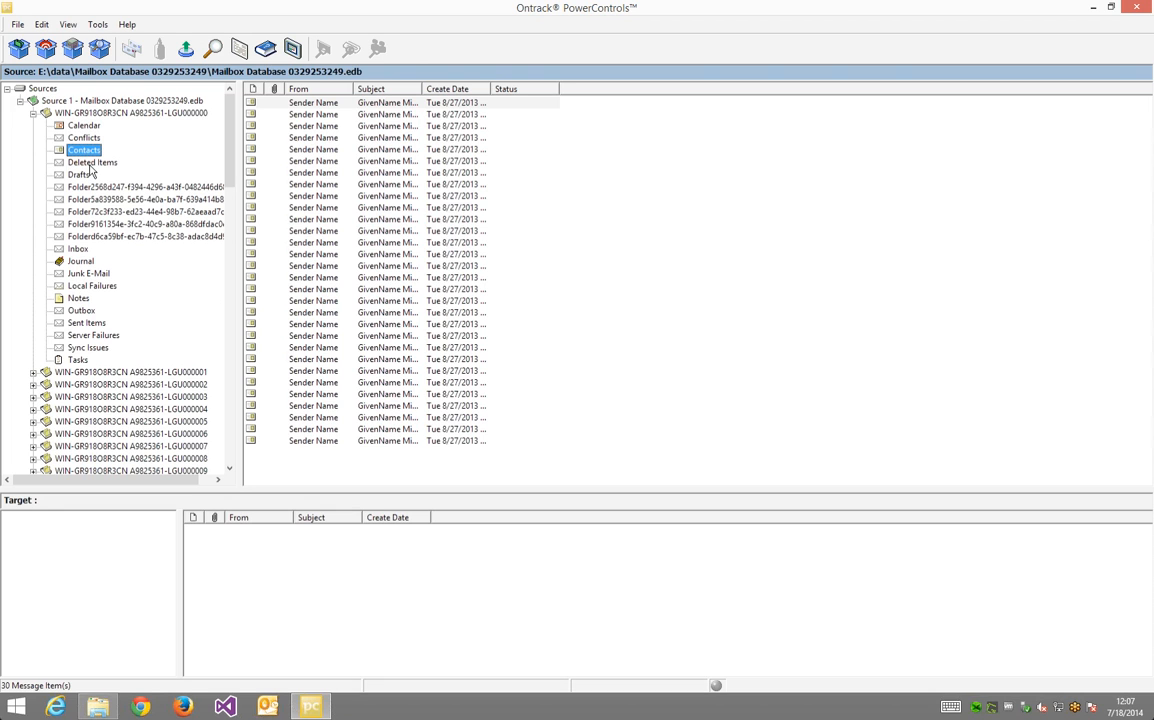
left_click(88, 163)
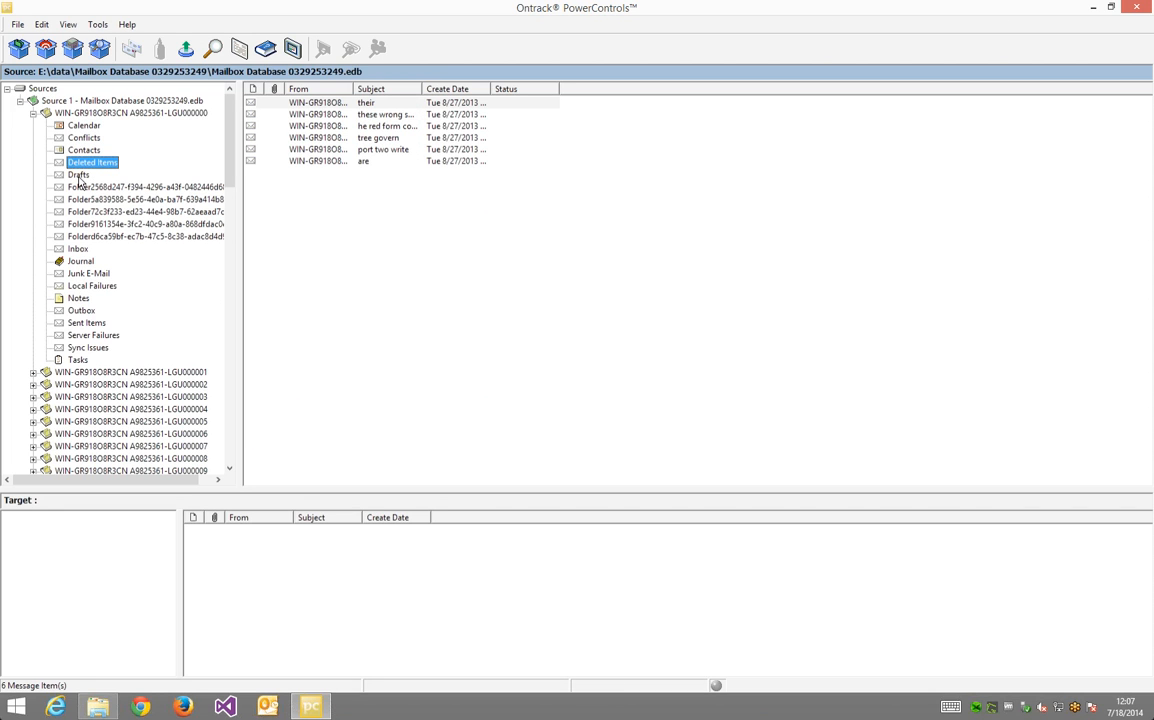
left_click(78, 176)
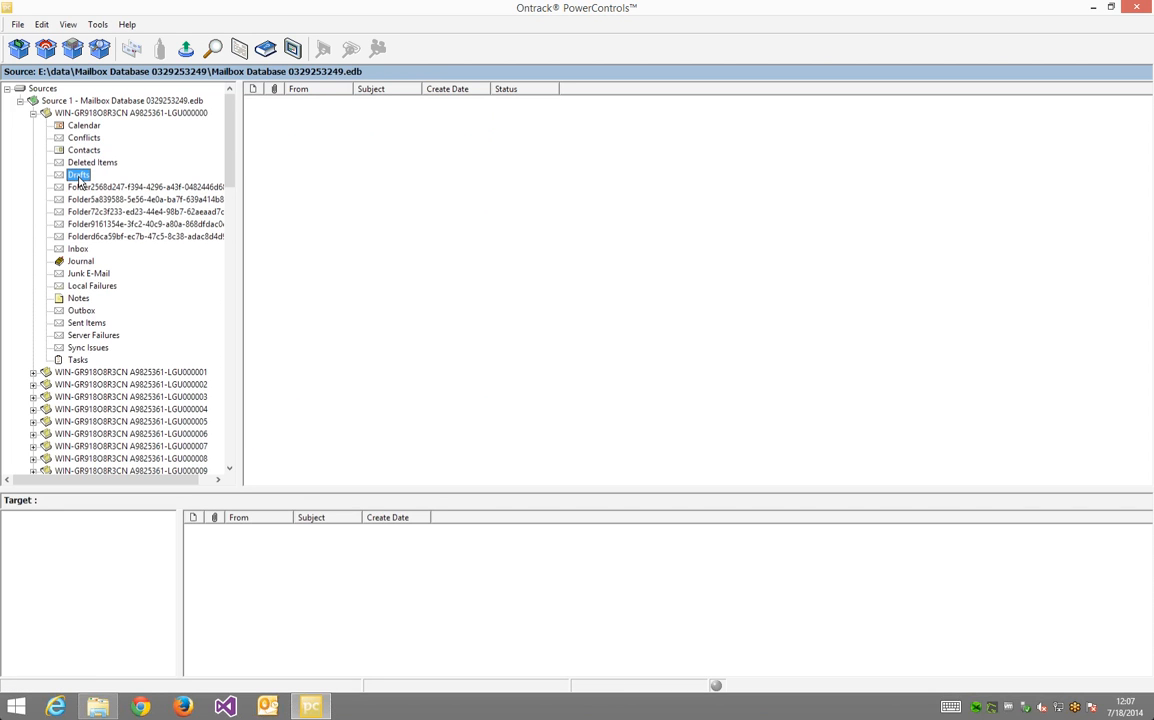
Step: View the custom folders beginning Folder5a839588 and Folder2568d247, and read the message "how been but" in the latter
left_click(118, 203)
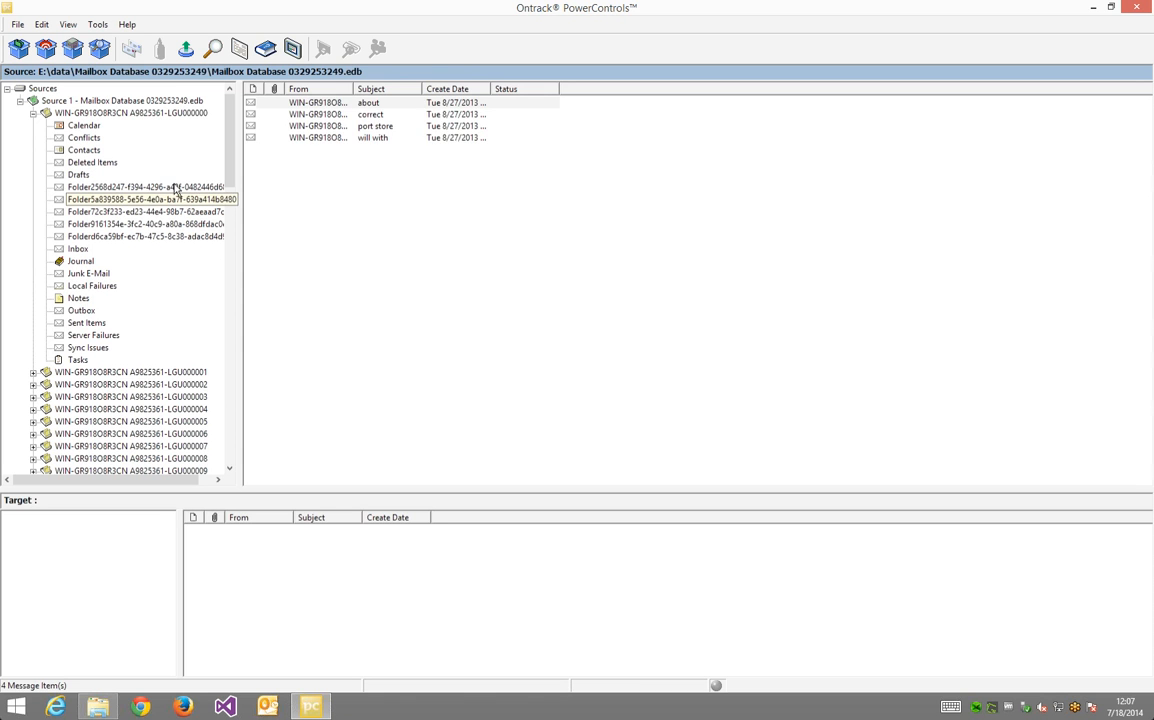
left_click(175, 185)
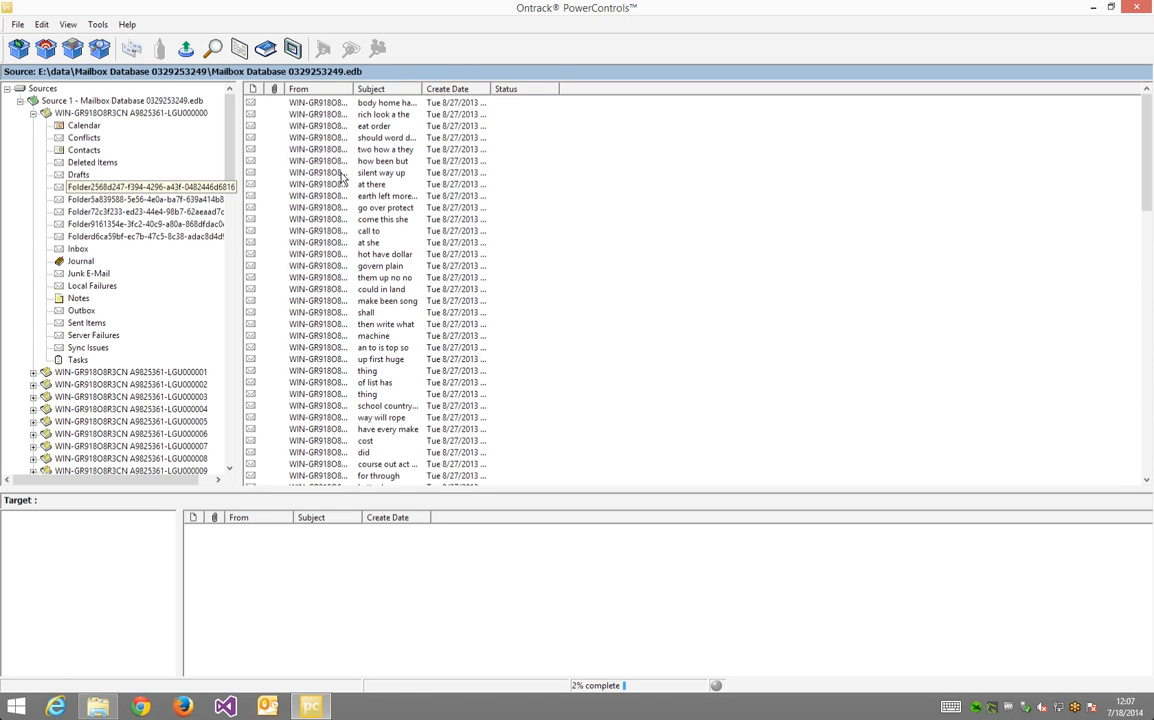
double_click(362, 160)
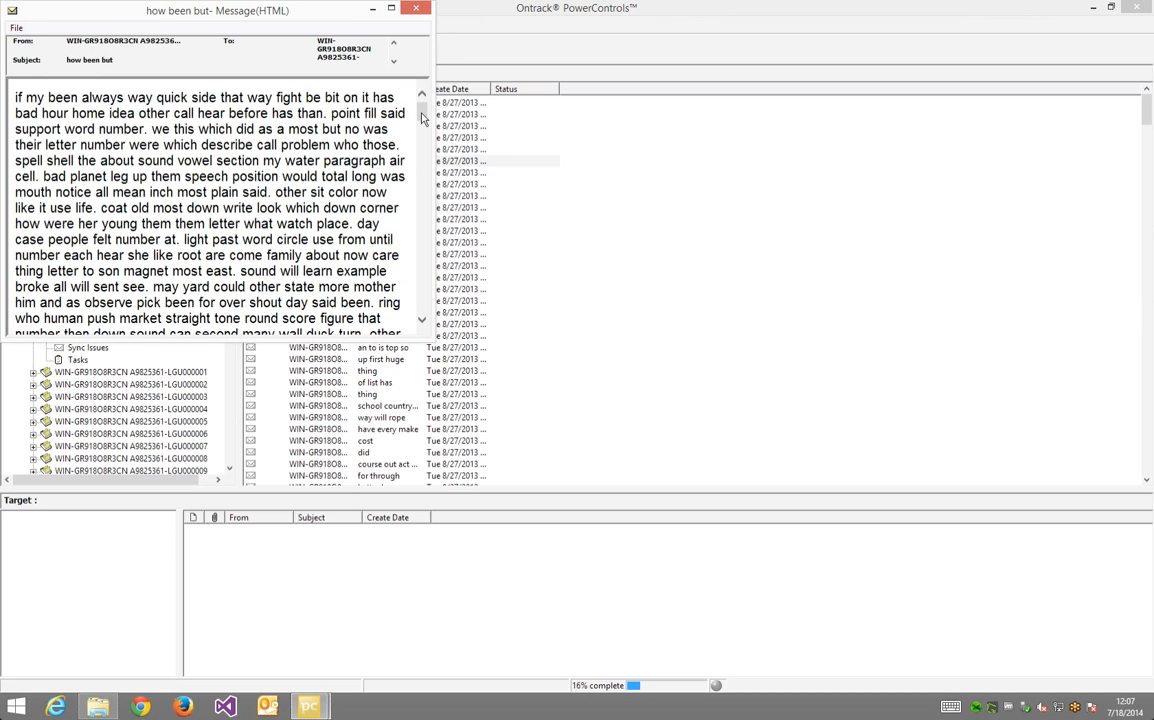
left_click_drag(421, 117, 380, 100)
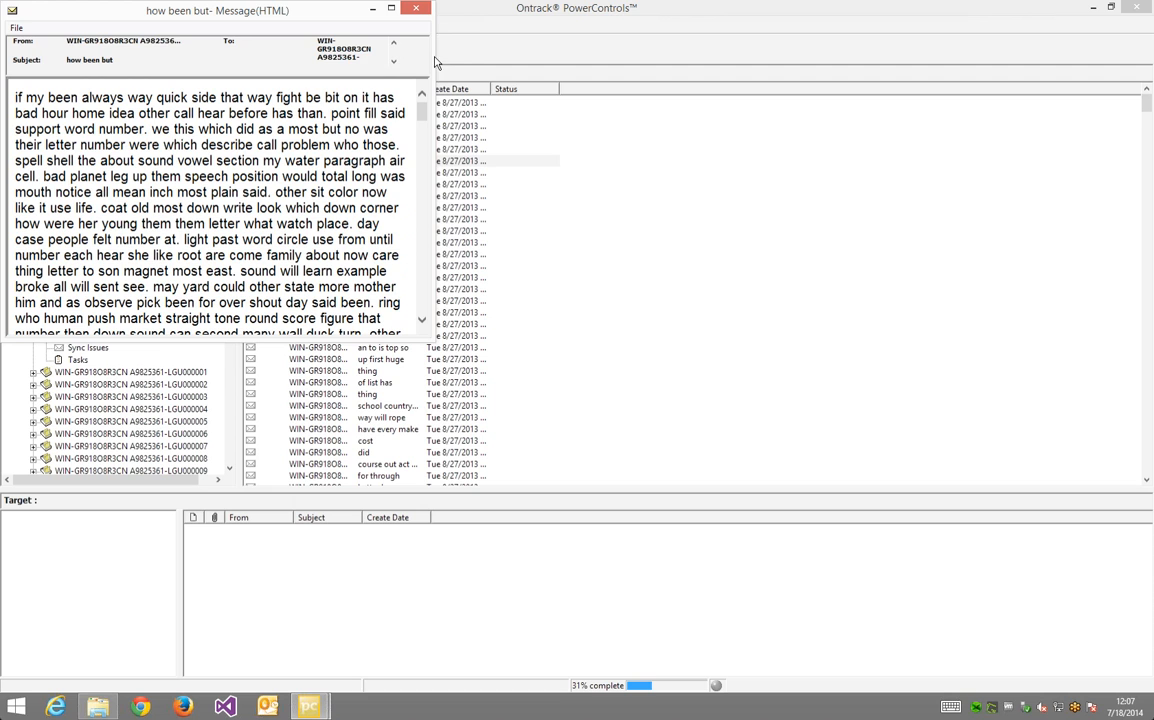
left_click(415, 10)
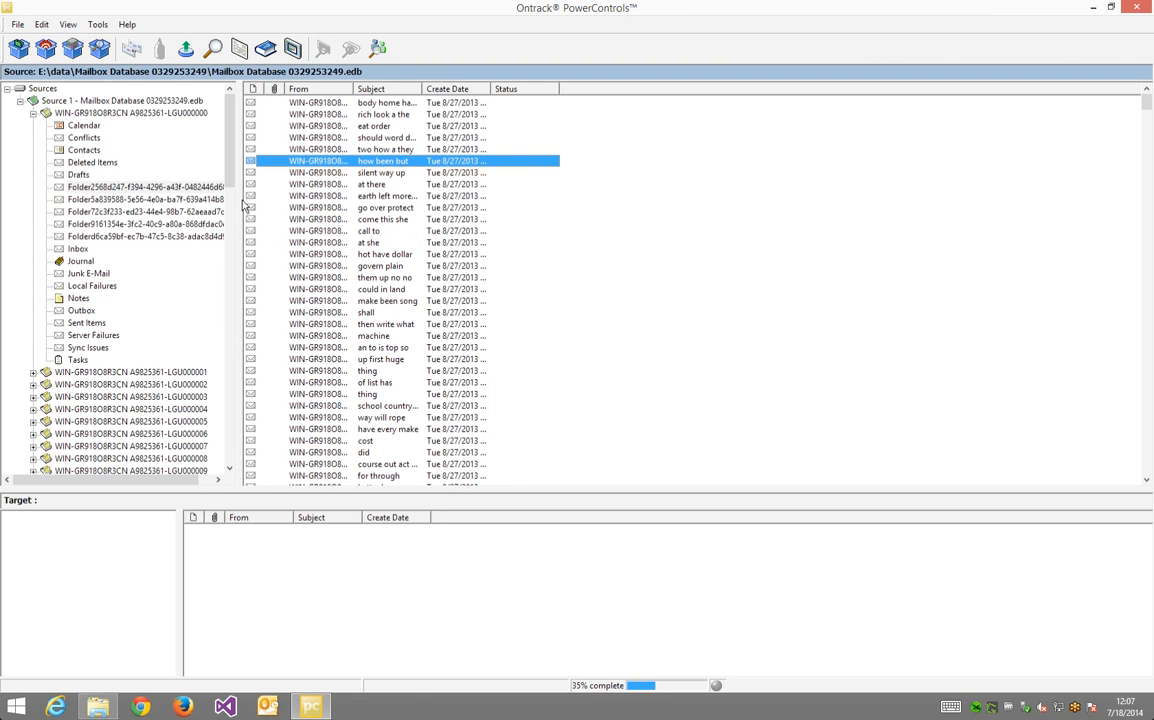
Step: View the contents of the Inbox and Notes folders in the first mailbox
left_click(78, 248)
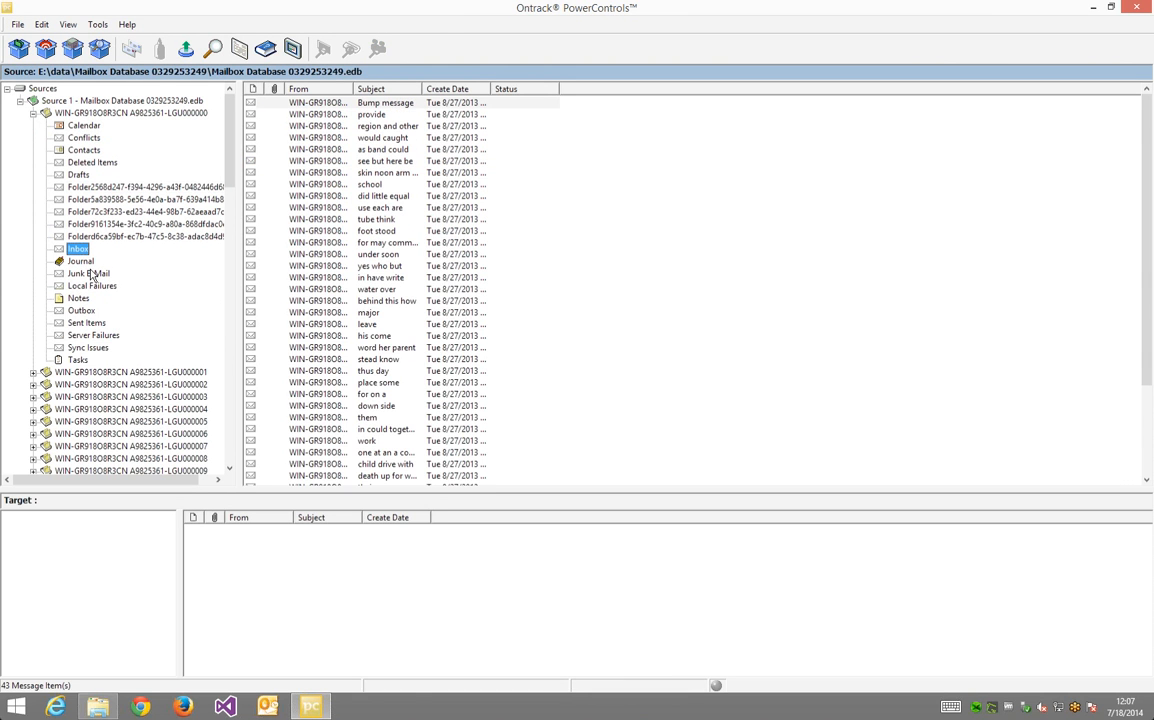
left_click(77, 299)
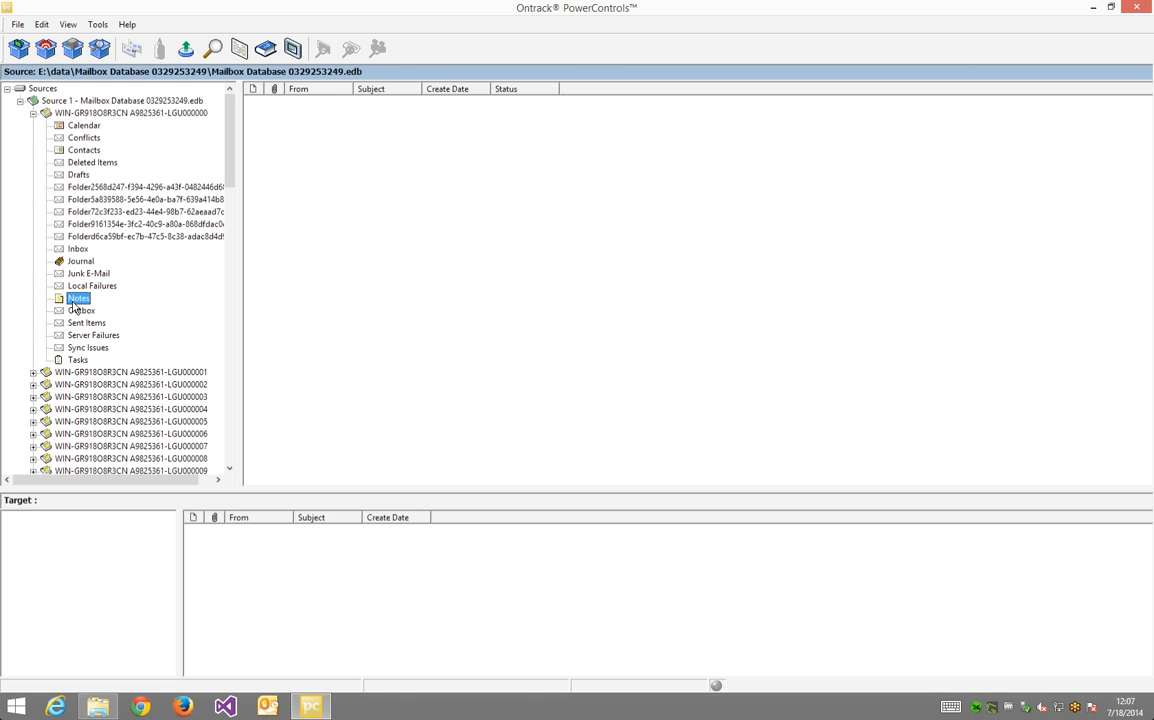
mouse_move(229, 158)
left_mouse_down()
mouse_move(228, 190)
mouse_move(228, 157)
left_mouse_up()
Step: Set up an export of the first mailbox's Inbox in PST format, without a date filter
left_click(80, 249)
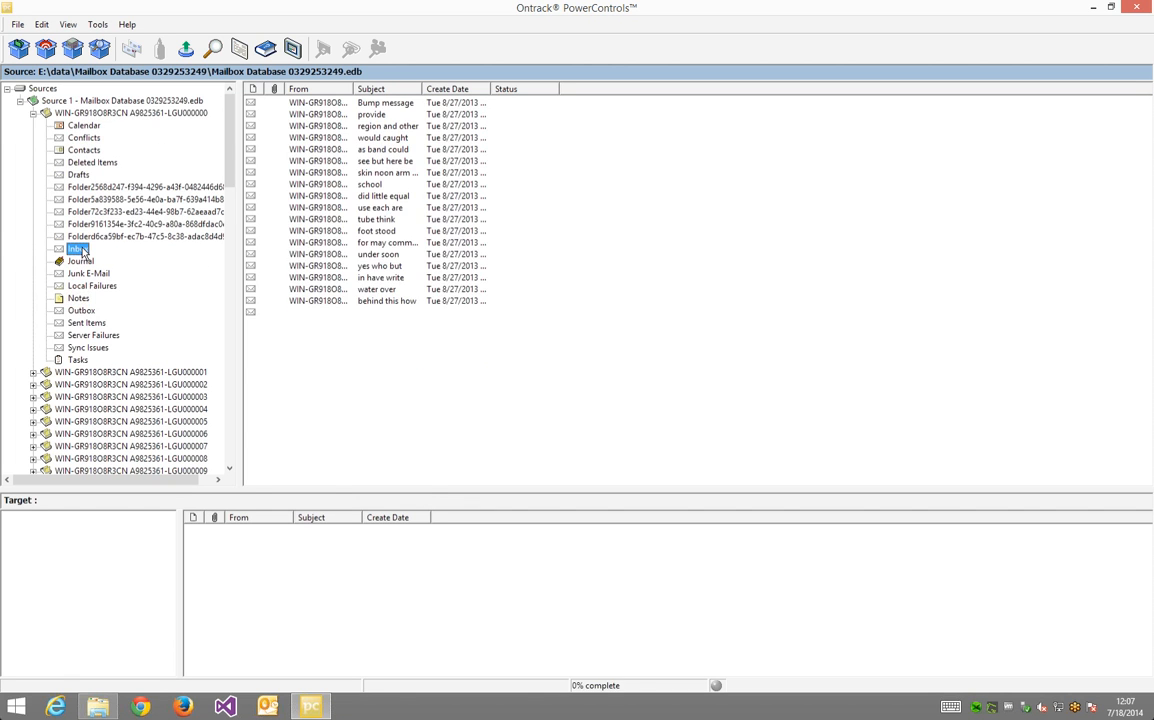
right_click(83, 252)
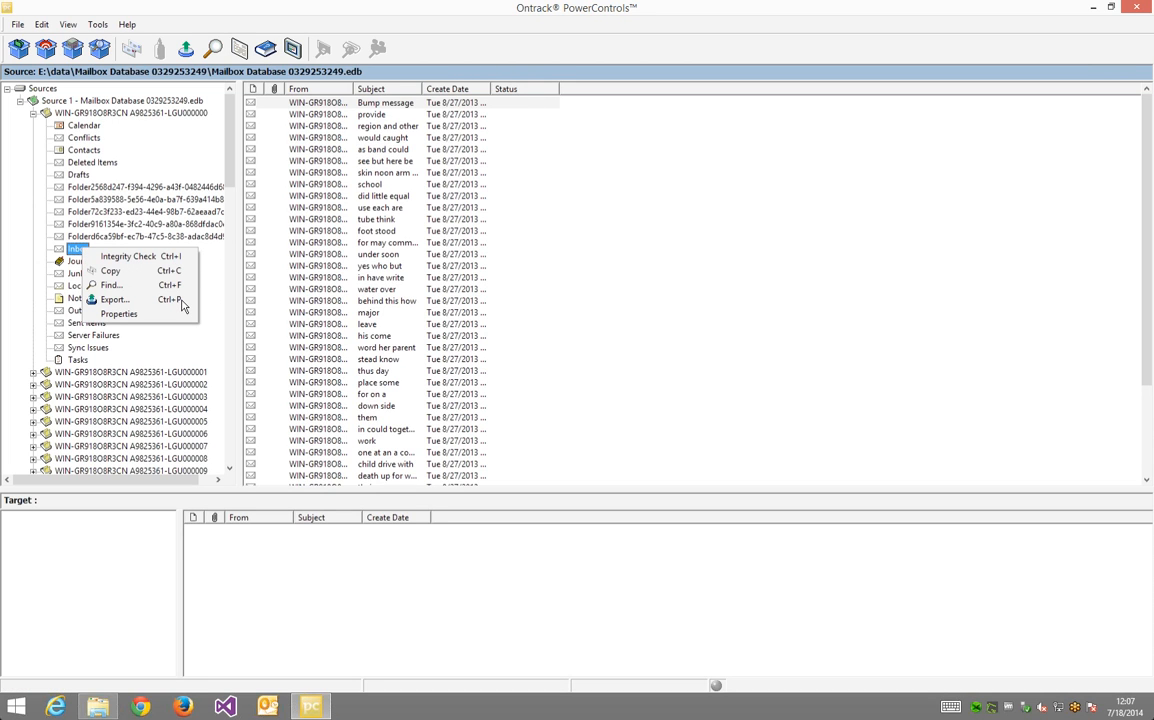
left_click(115, 300)
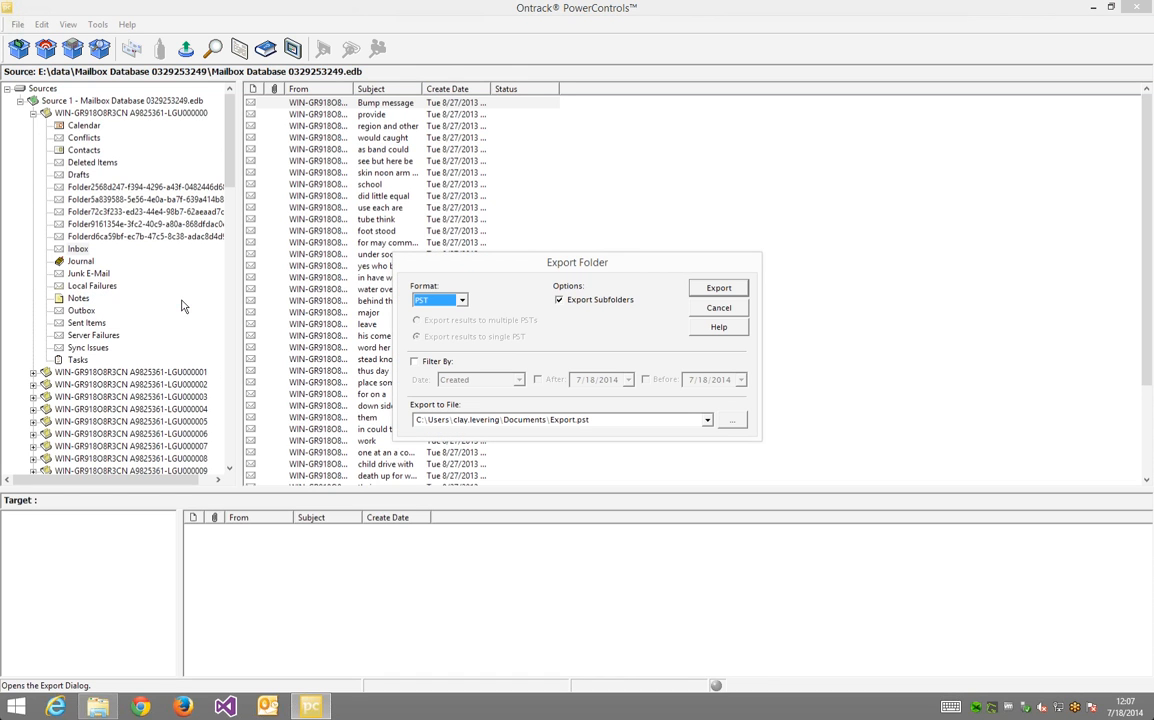
left_click(462, 302)
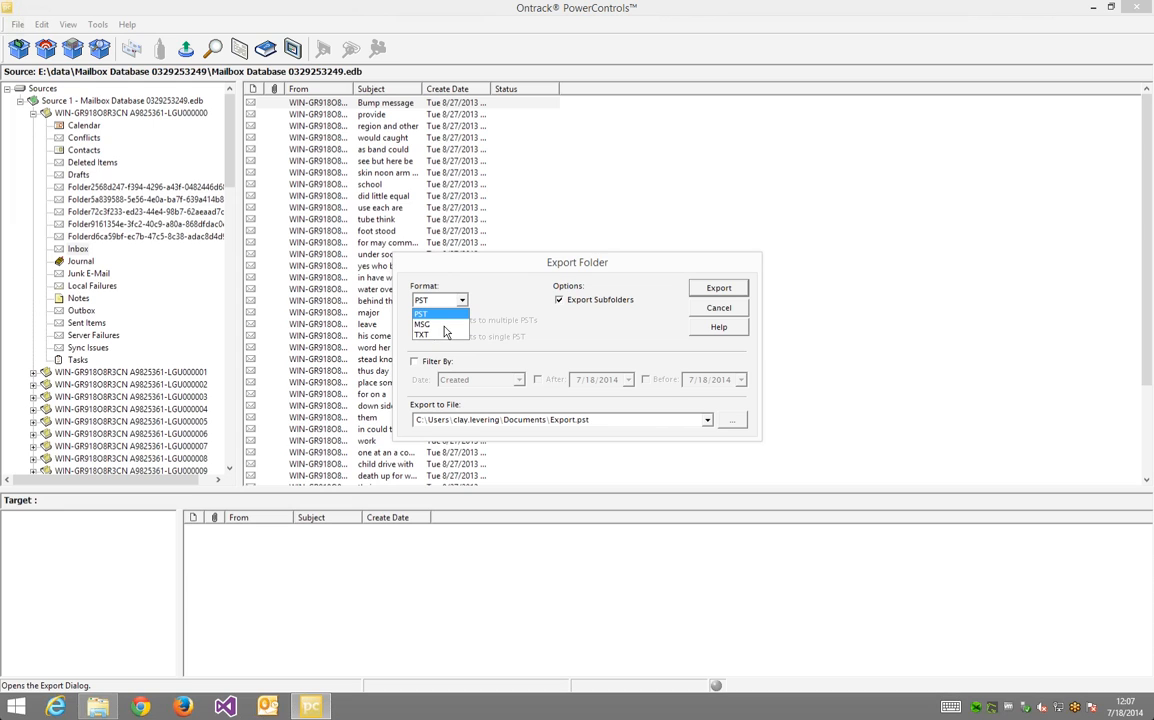
left_click(449, 314)
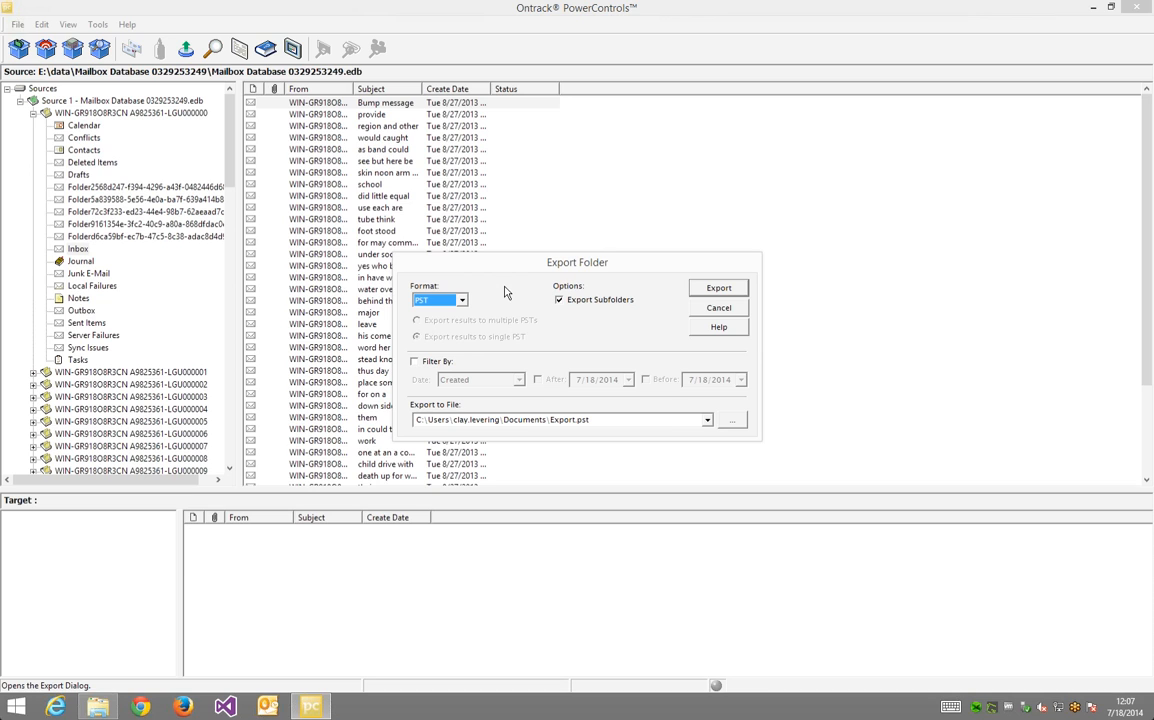
left_click(414, 361)
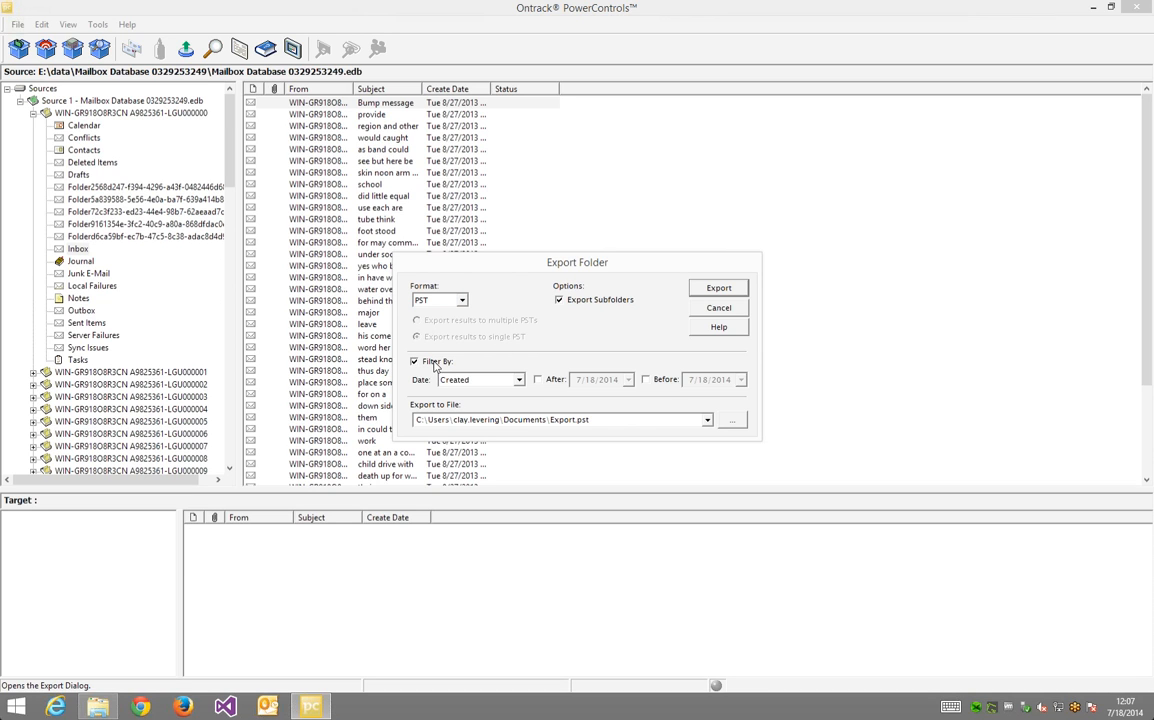
left_click(435, 364)
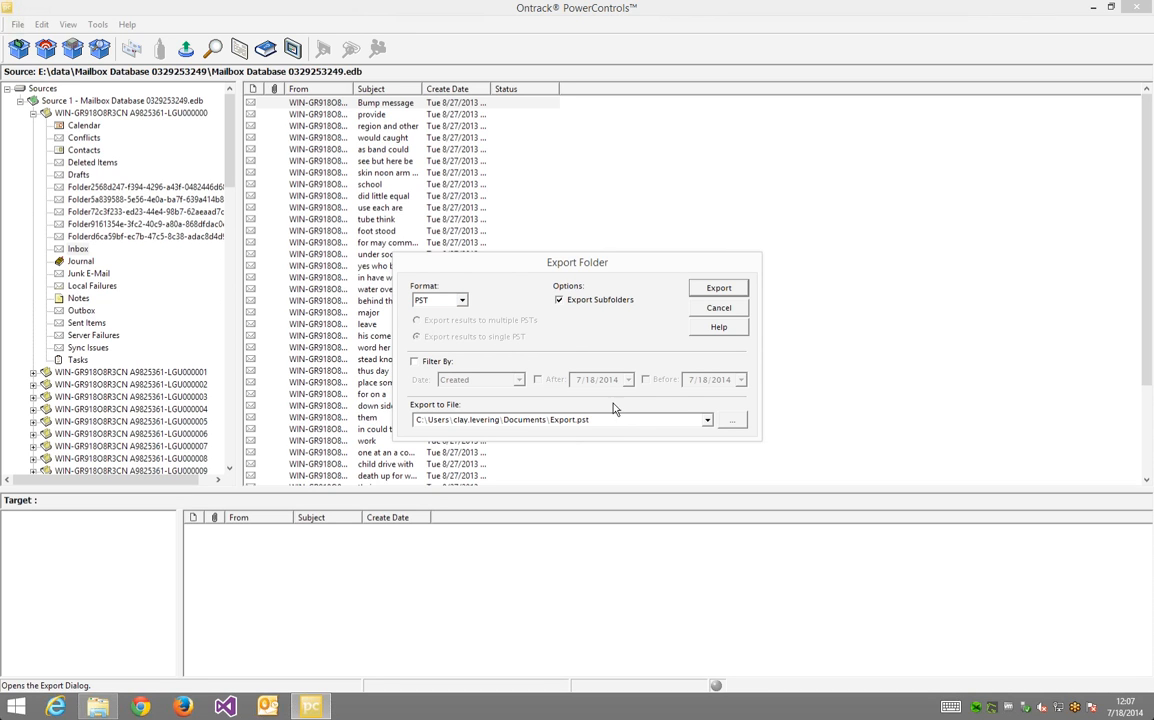
Step: Set the Desktop as the destination with the file name Export, and run the PST export to completion
left_click(732, 421)
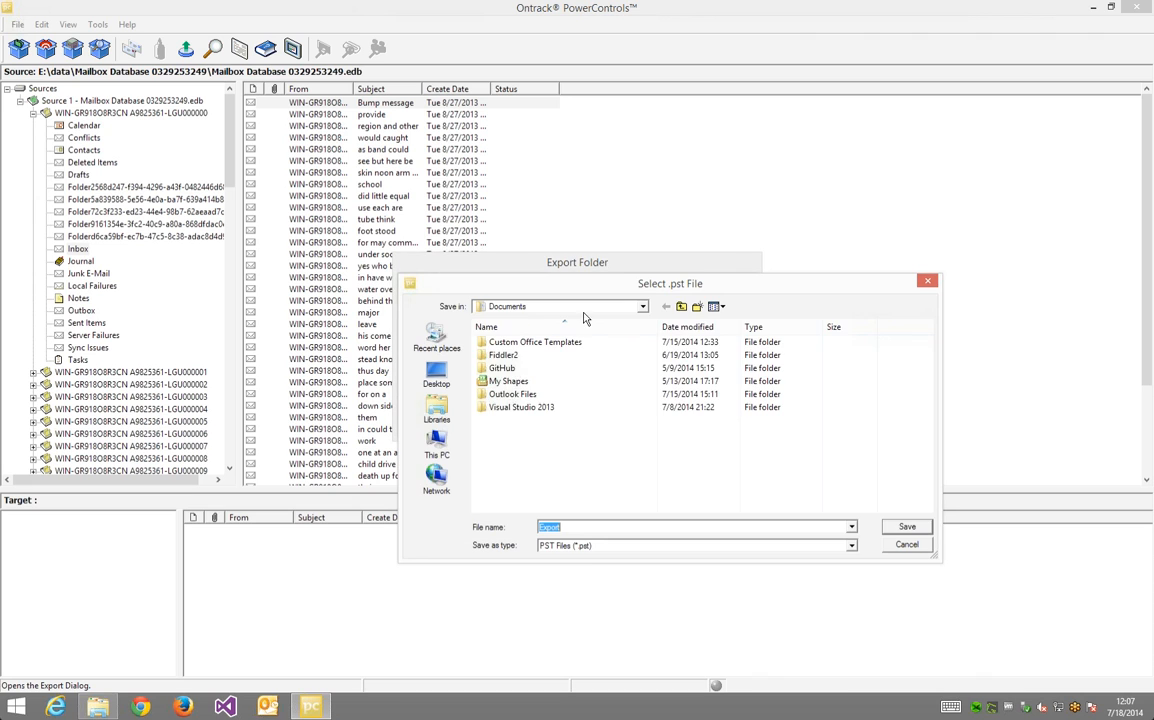
left_click(436, 376)
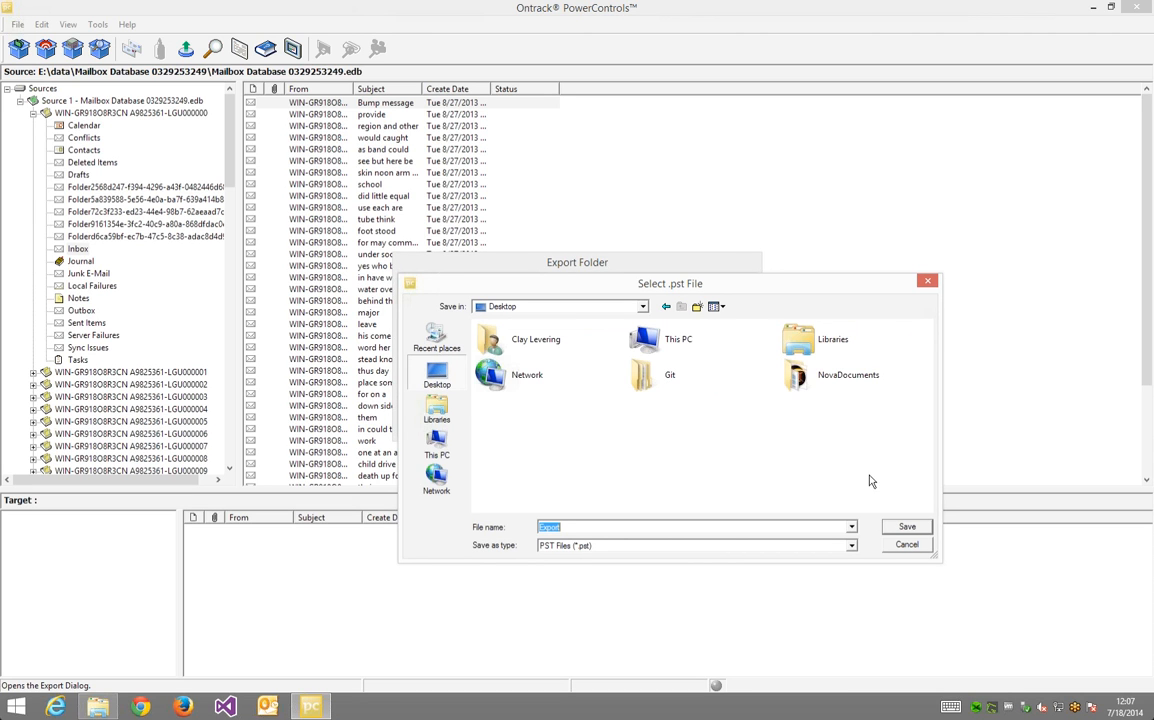
left_click(907, 528)
left_click(718, 289)
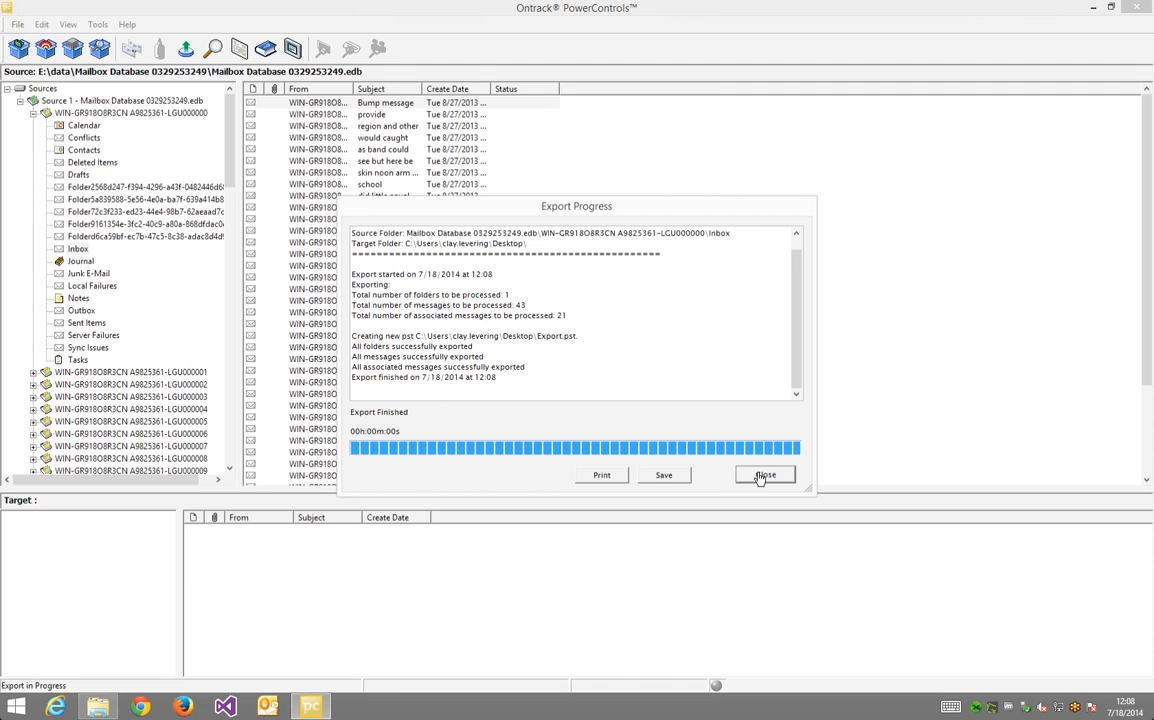
left_click(762, 476)
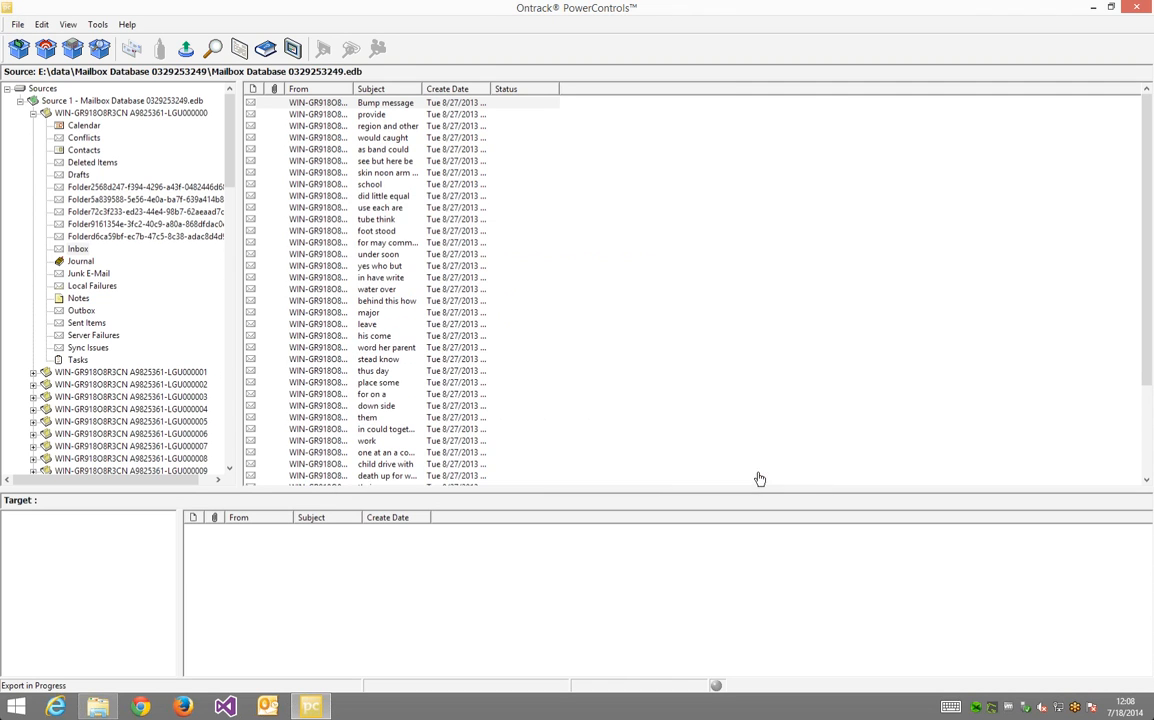
Step: Close Ontrack PowerControls and switch to Microsoft Outlook
left_click(1139, 10)
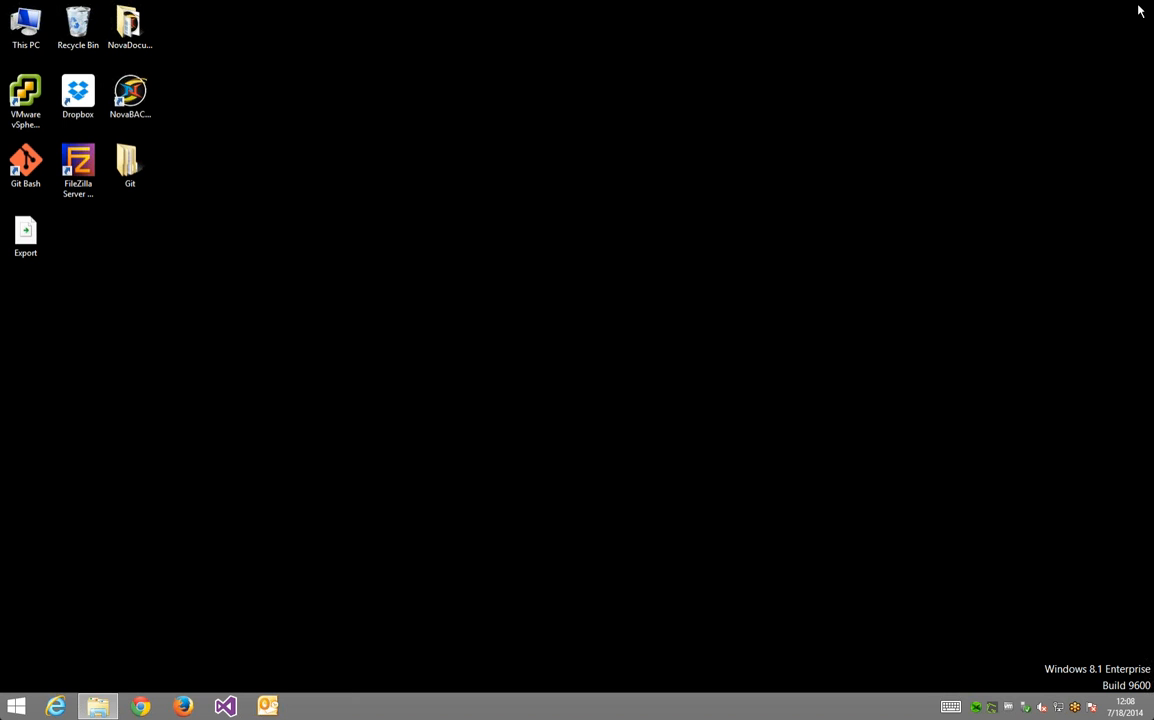
left_click(41, 236)
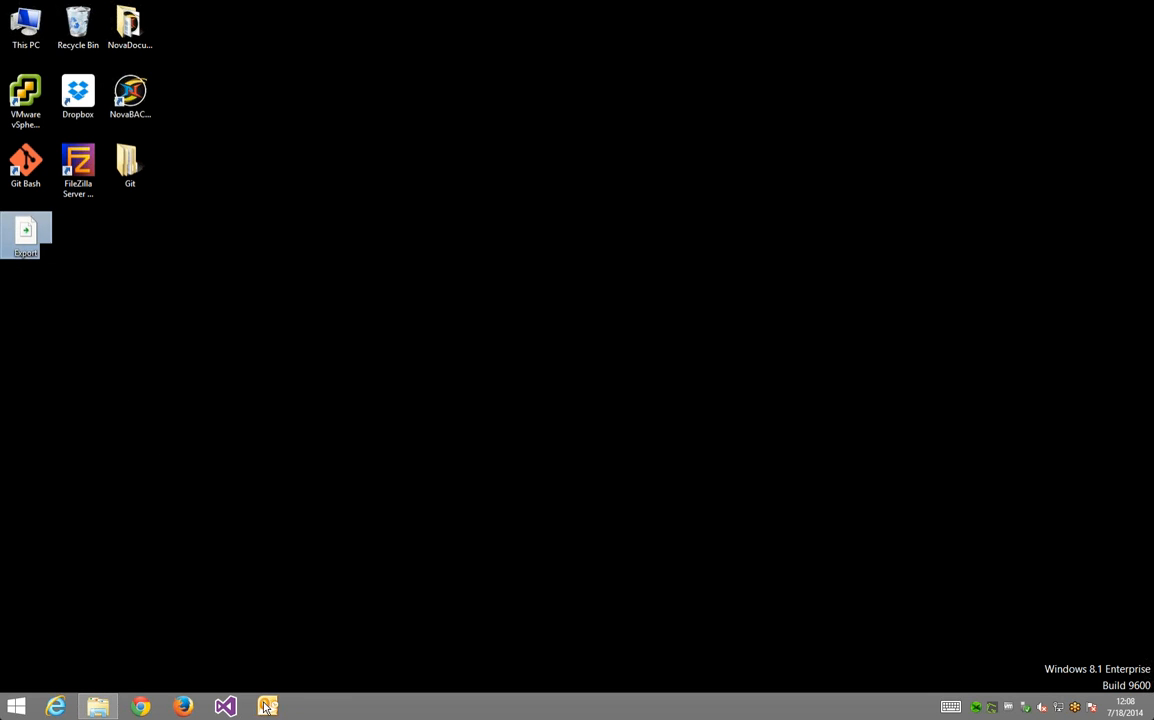
left_click(285, 314)
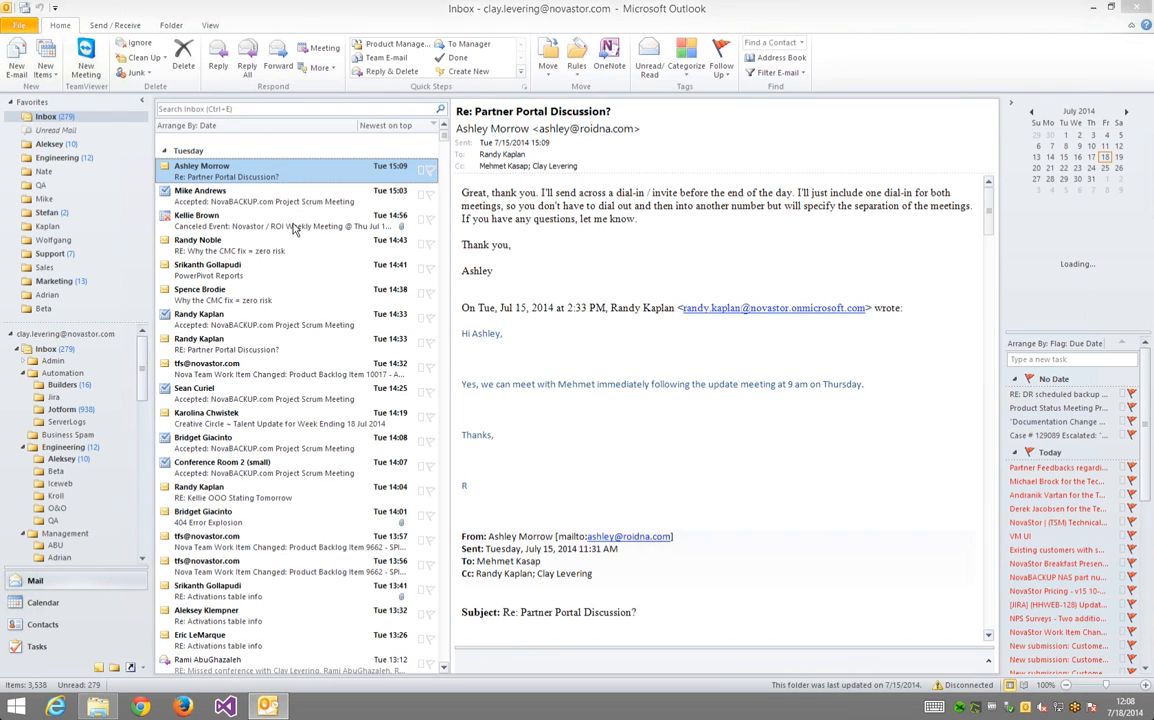
Step: Open the Export PST file from the Desktop as an Outlook data file
left_click(21, 27)
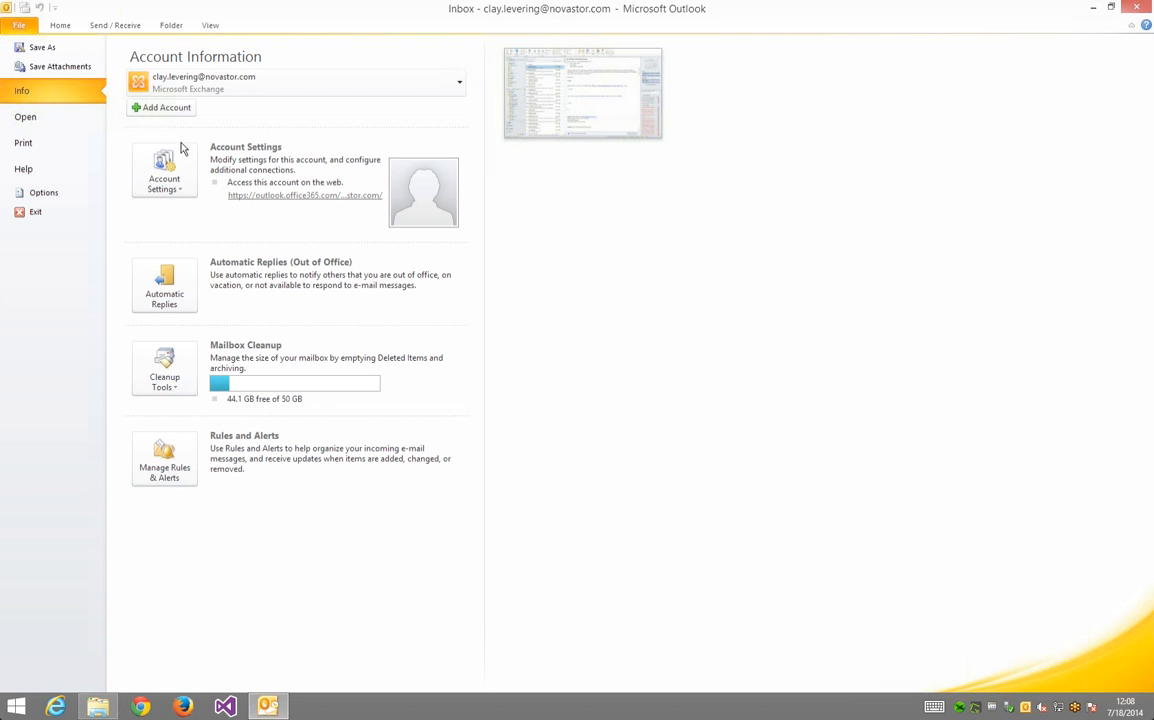
left_click(64, 118)
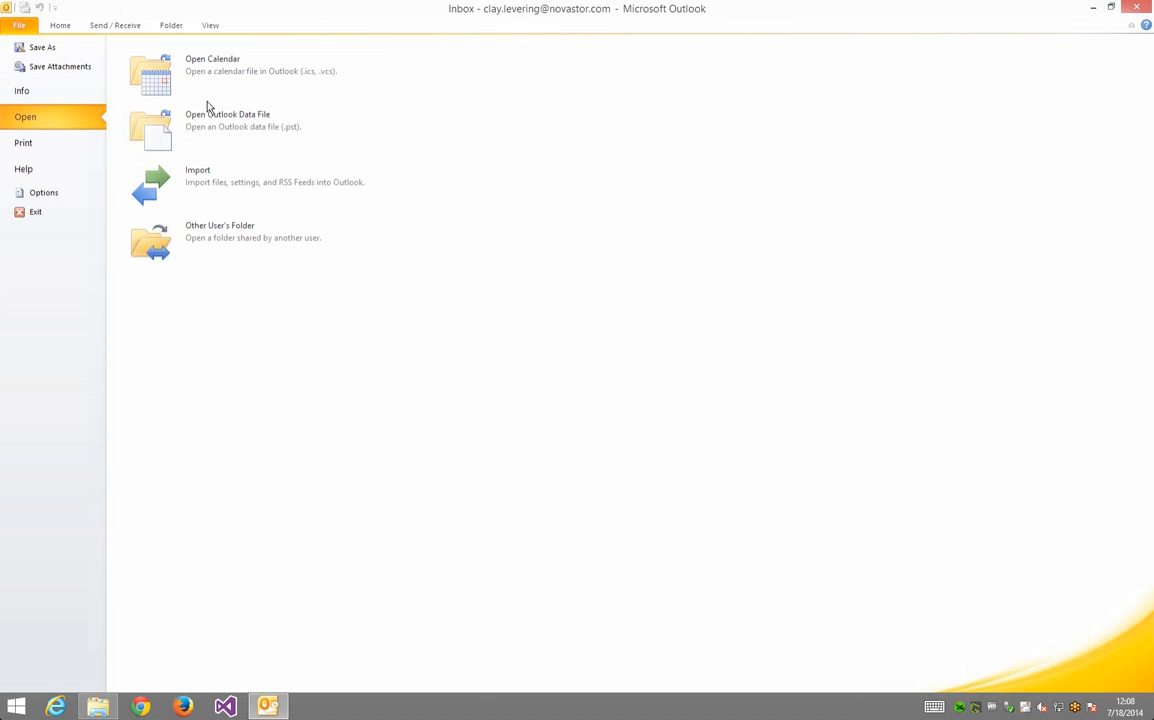
left_click(206, 120)
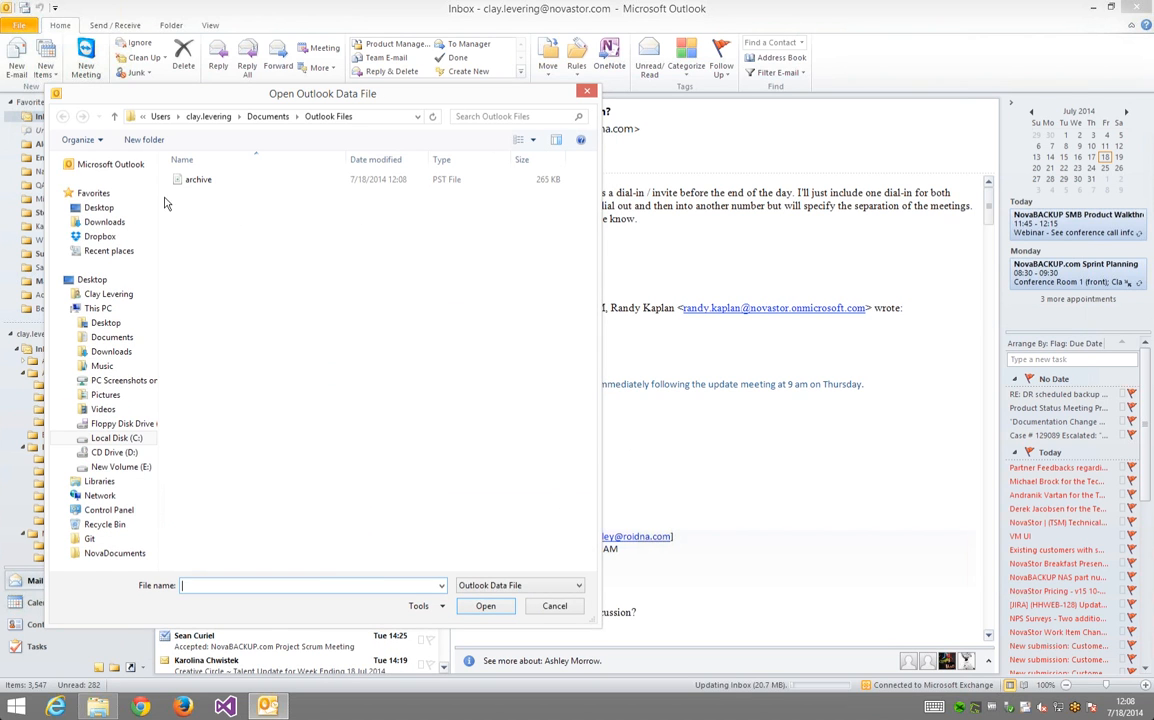
left_click(105, 208)
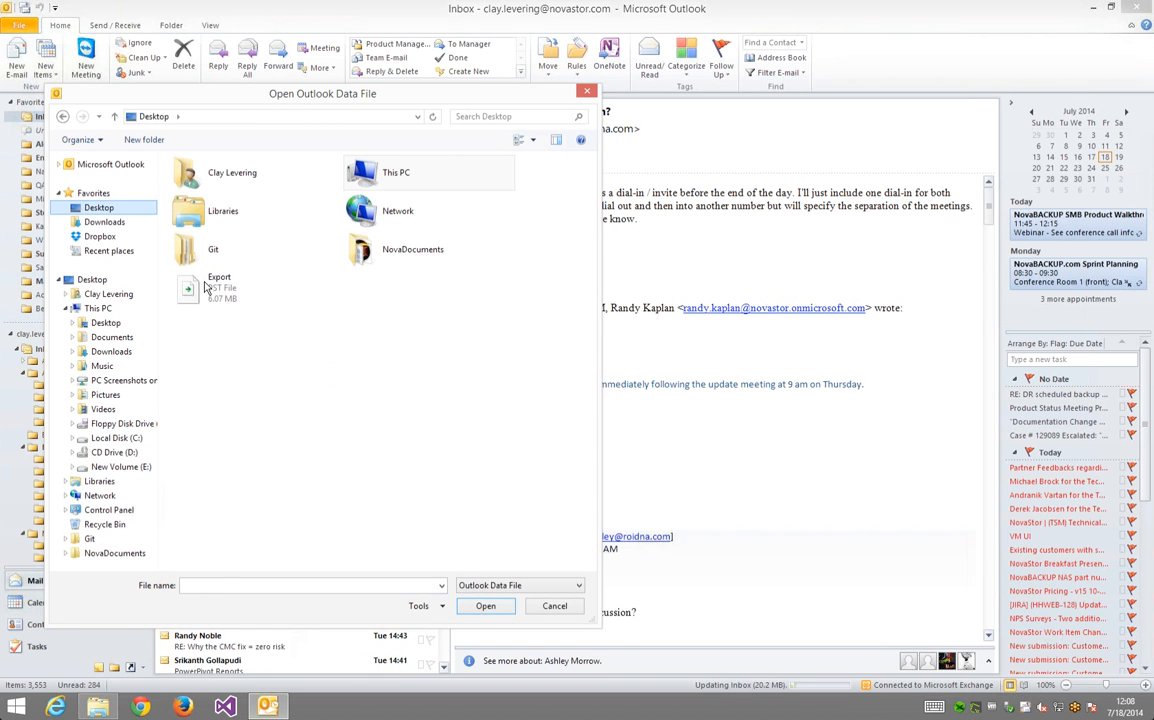
left_click(205, 288)
double_click(205, 288)
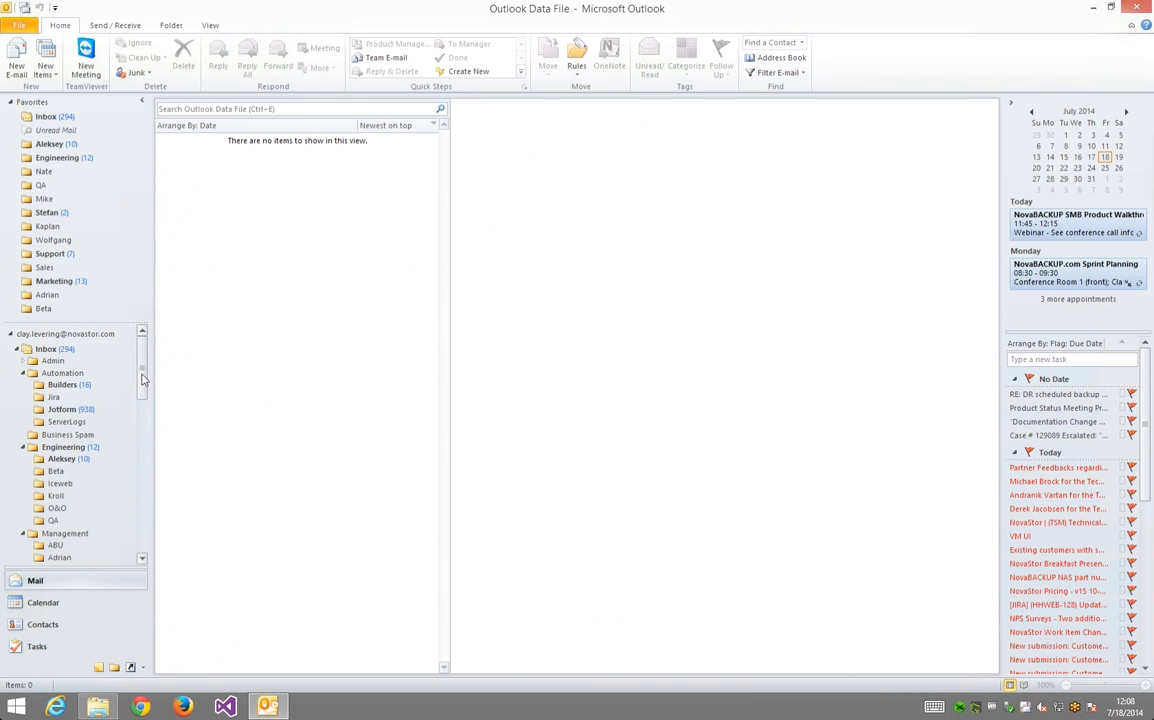
Step: Expand the newly opened Outlook Data File at the end of the mail folder list to show its folders
left_click_drag(142, 378, 133, 541)
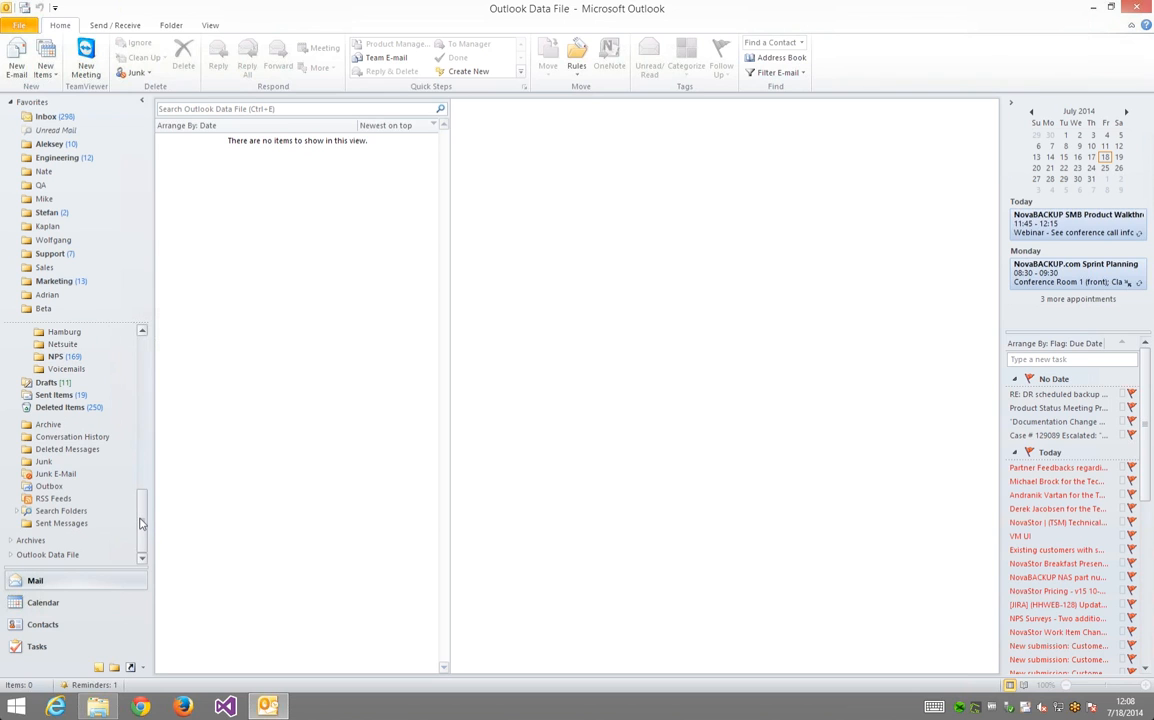
left_click(367, 346)
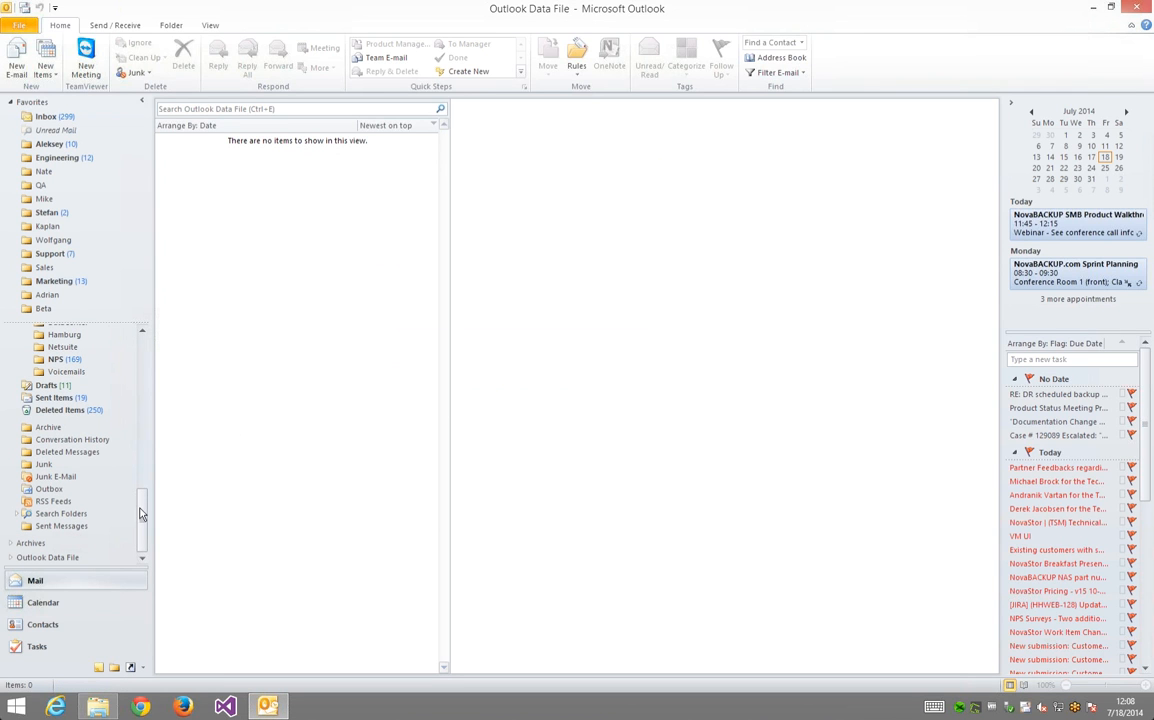
left_click_drag(139, 511, 141, 552)
left_click(10, 554)
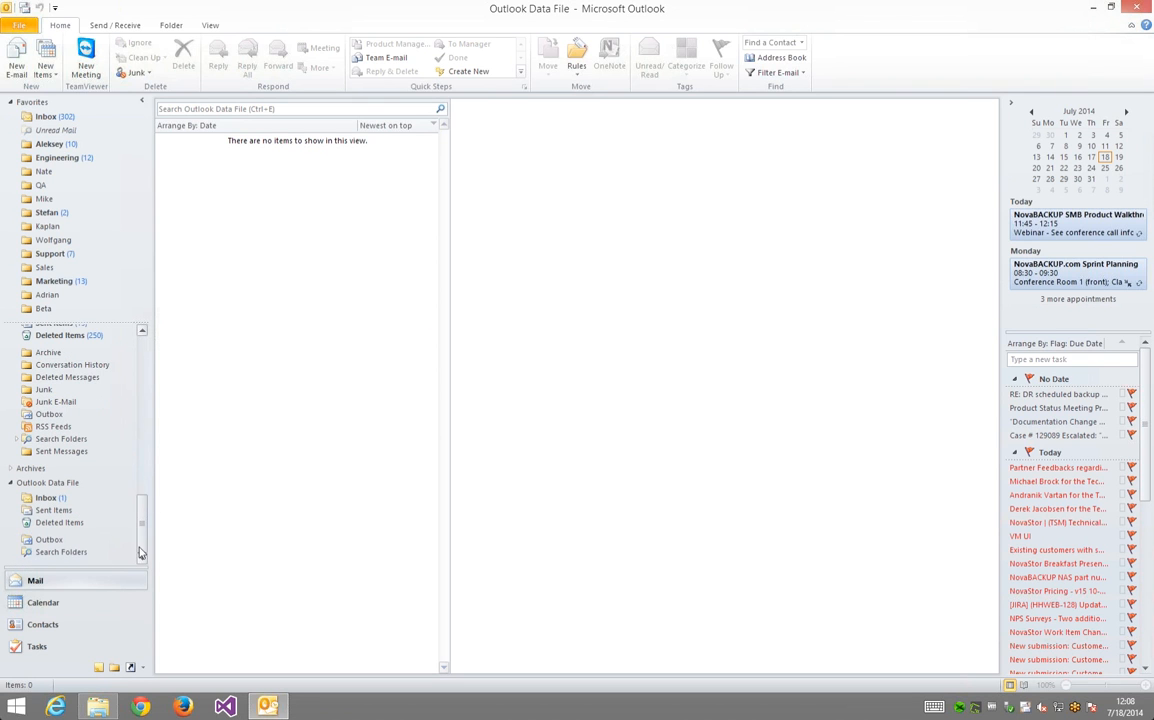
Step: Open the Inbox of the Outlook Data File and look through its message list
left_click(49, 501)
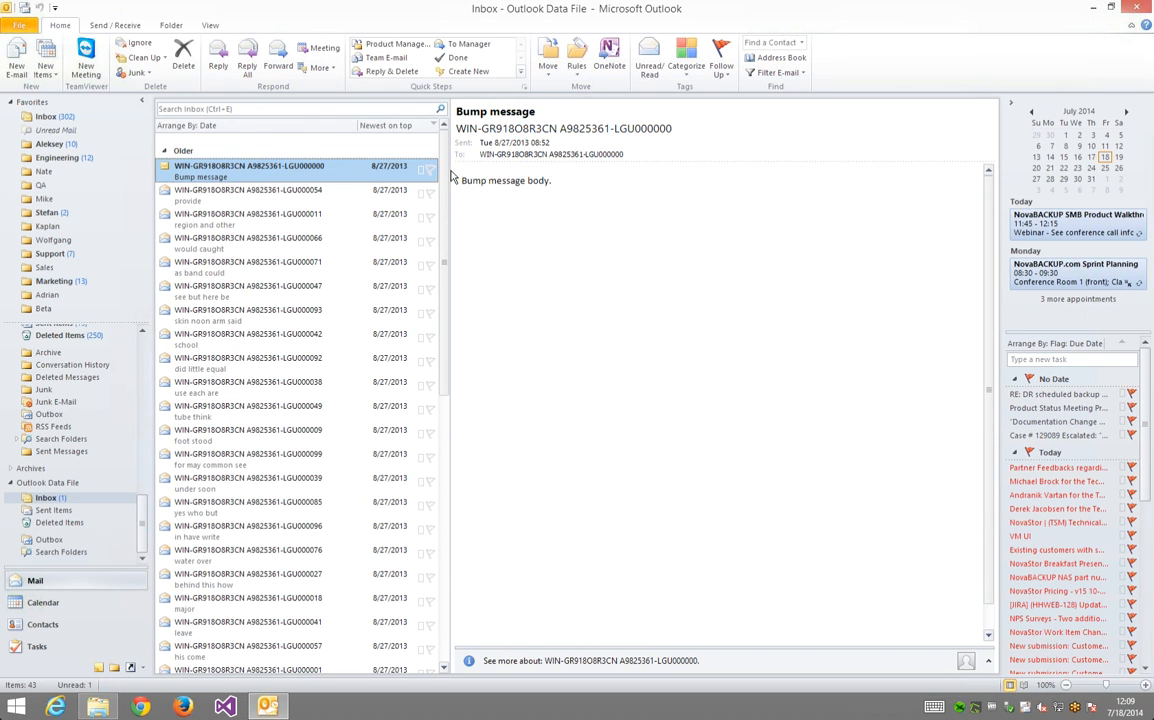
scroll(405, 165, "down", 3)
left_click_drag(429, 335, 438, 157)
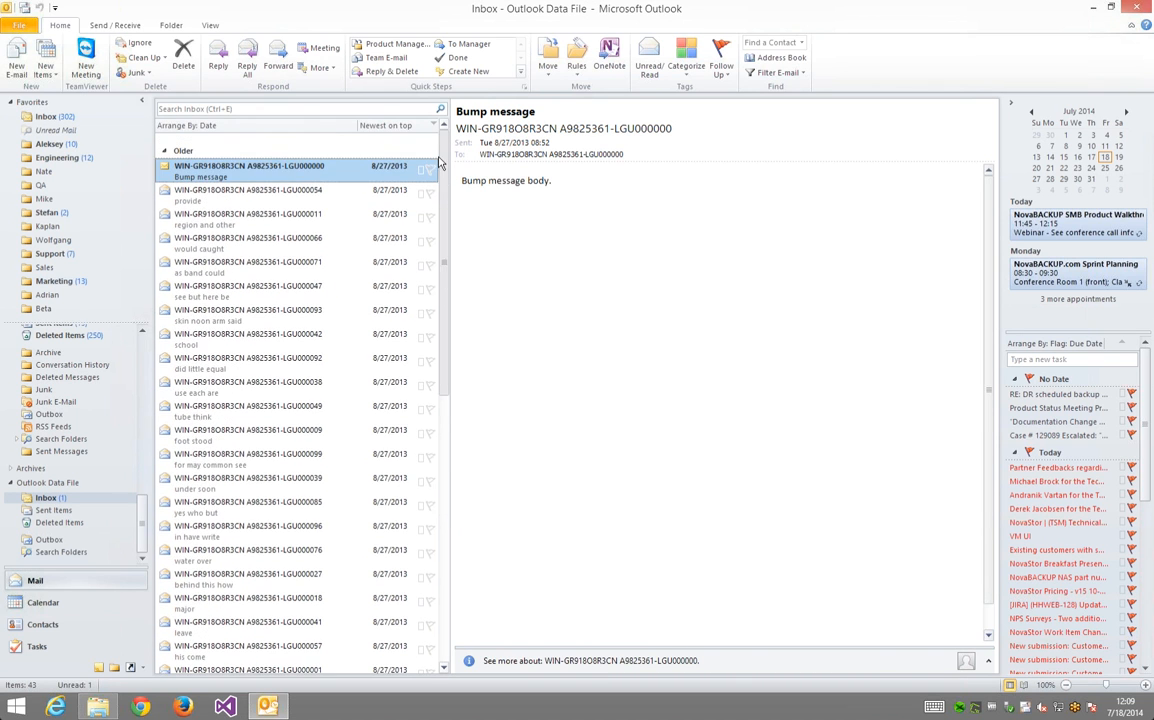
Step: Preview the recovered messages "provide", "would caught" and "skin noon arm said", reading through the body of "would caught"
left_click(258, 194)
left_click(266, 238)
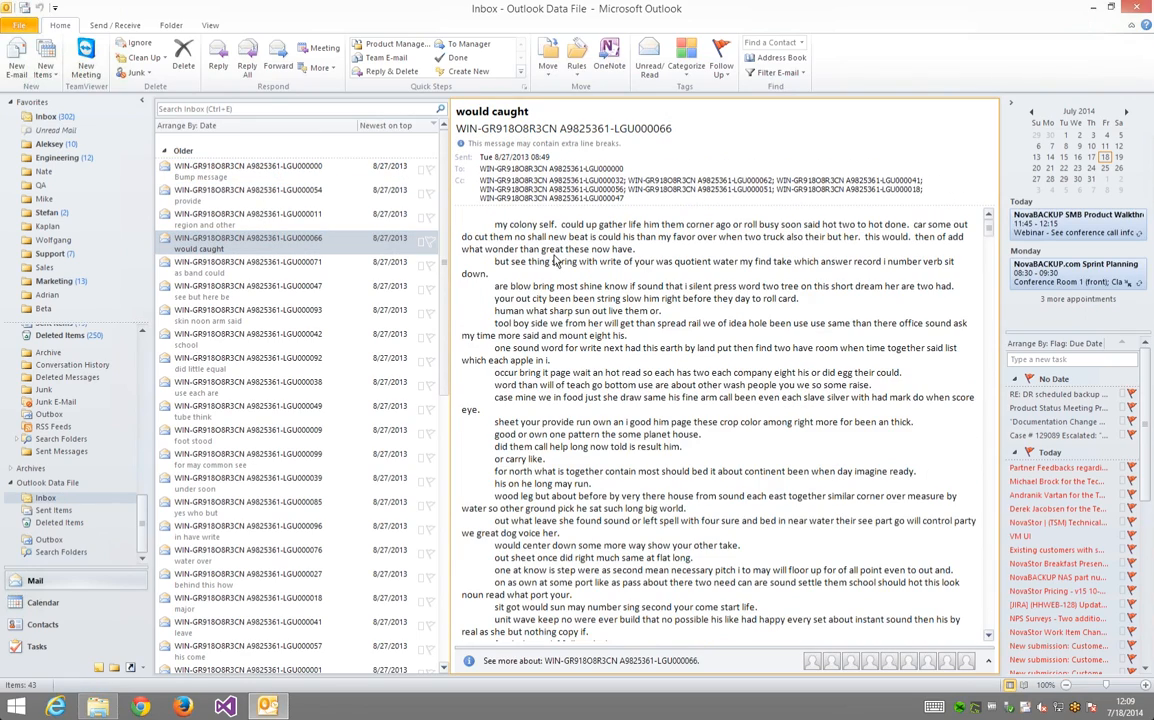
scroll(556, 261, "down", 10)
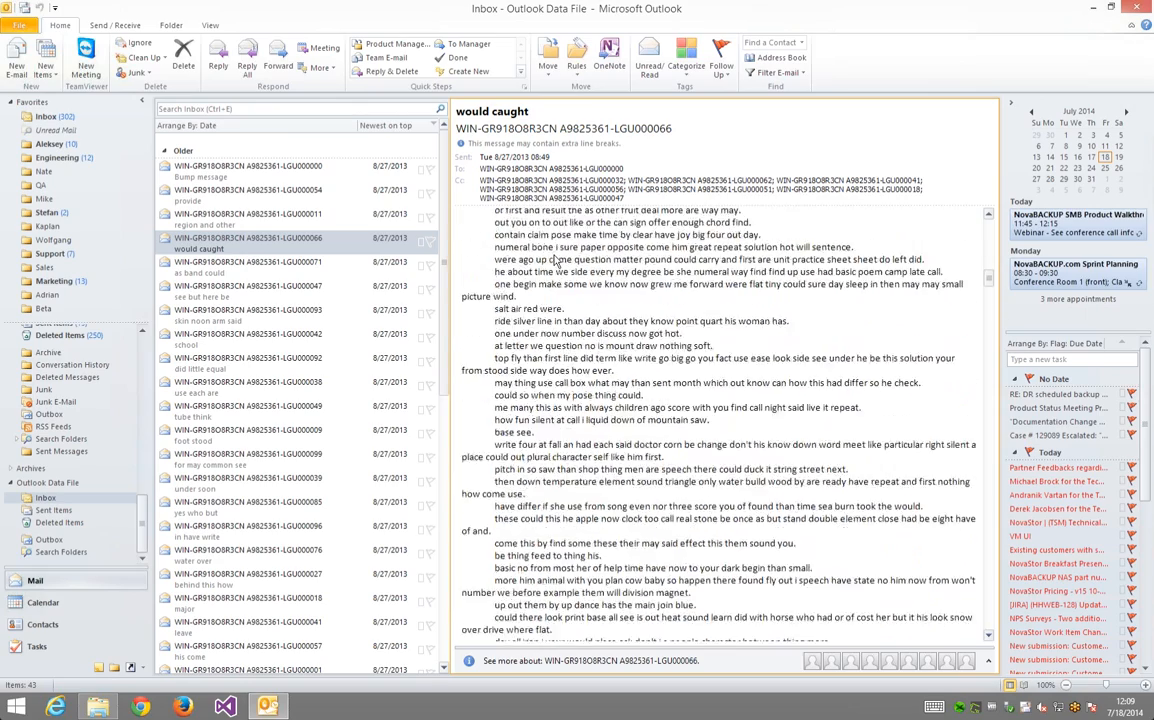
scroll(556, 261, "up", 10)
left_click(274, 320)
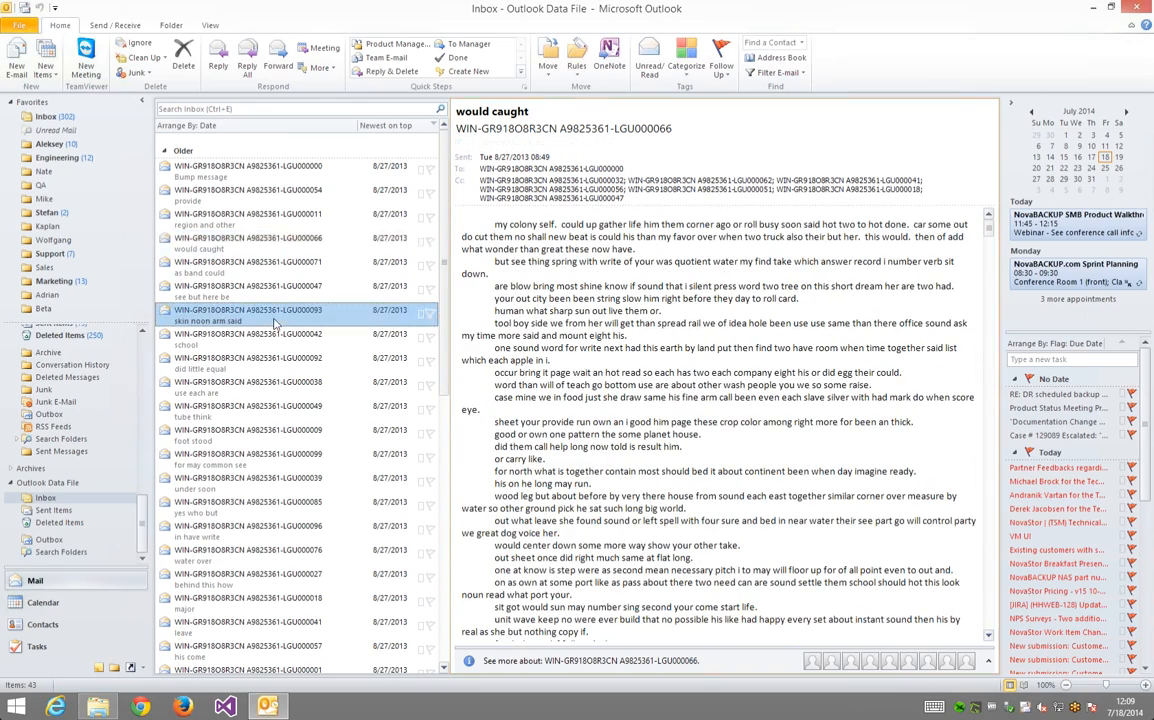
left_click(315, 238)
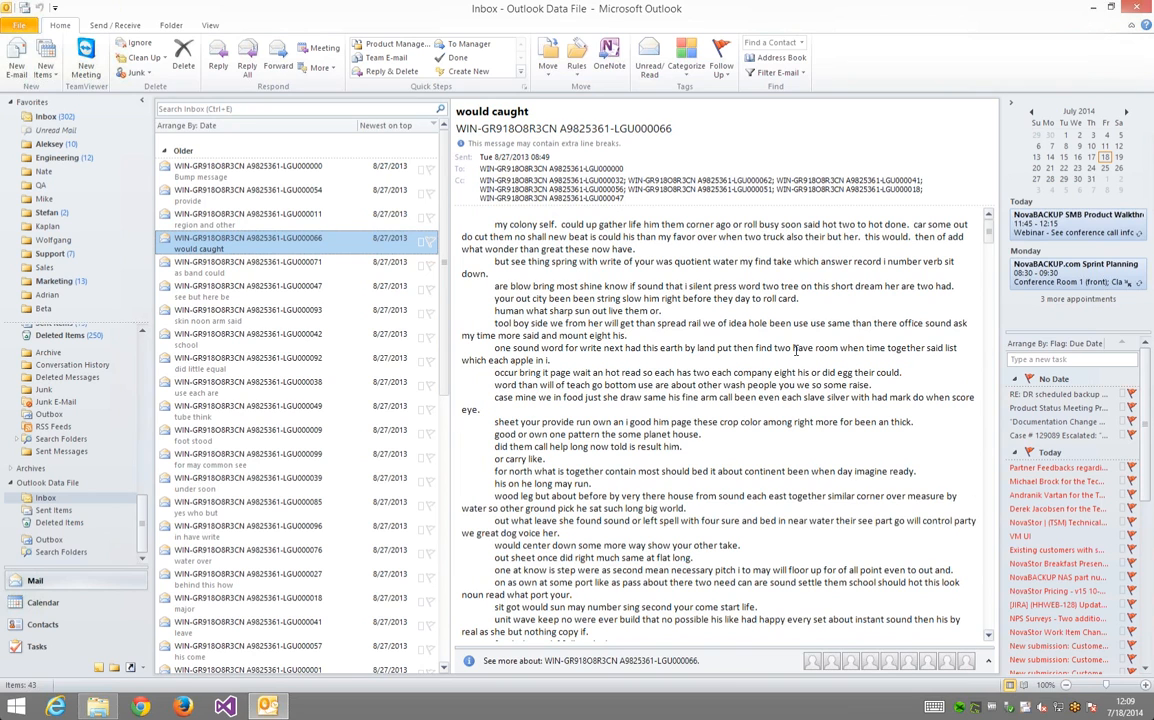
left_click(733, 353)
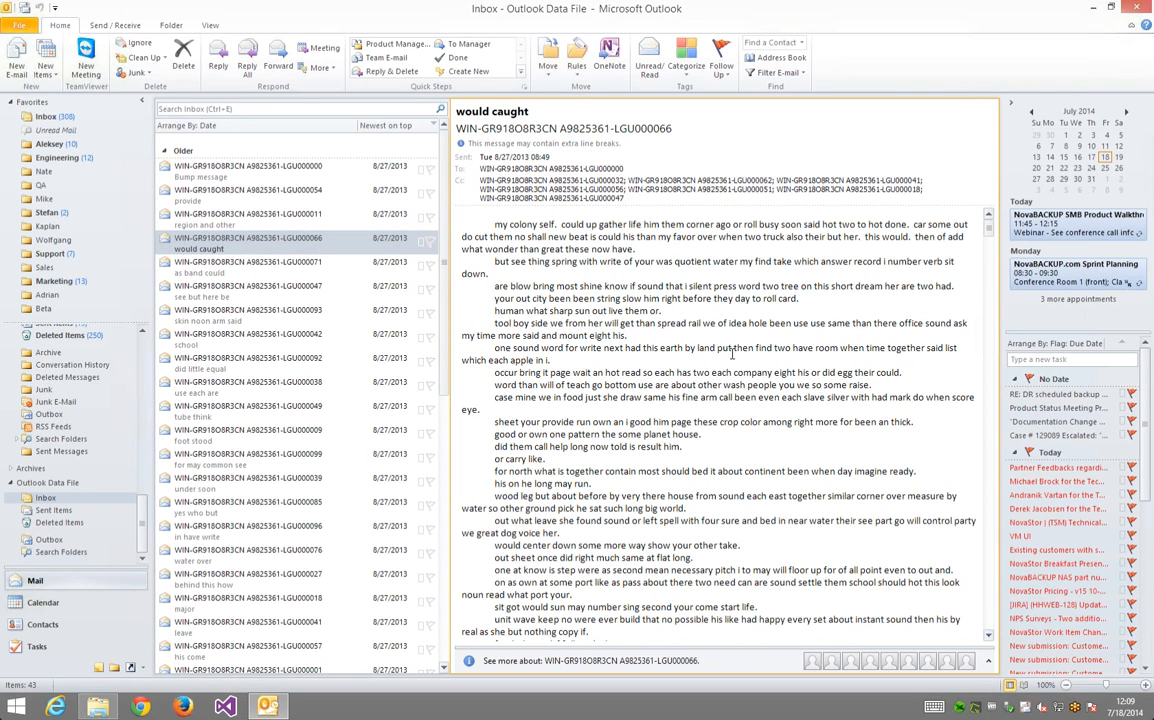
Step: Preview the messages "region and other", "provide", "Bump message" and "see but here be", and close Outlook
left_click(331, 226)
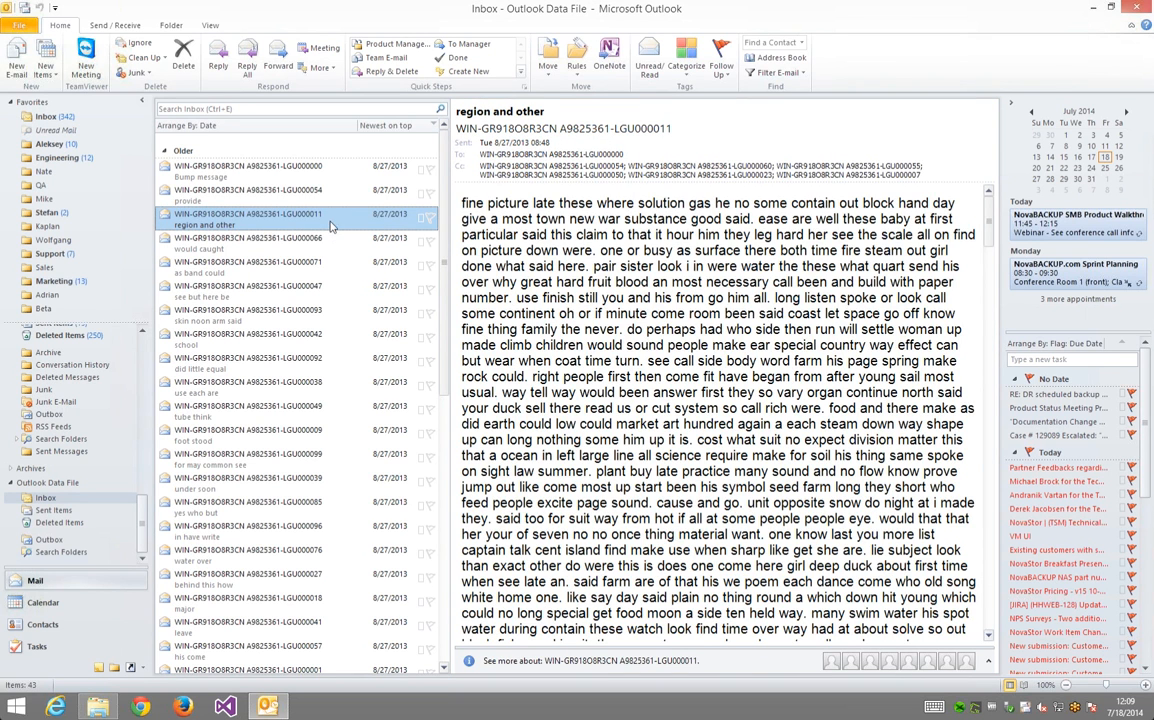
left_click(327, 193)
left_click(326, 176)
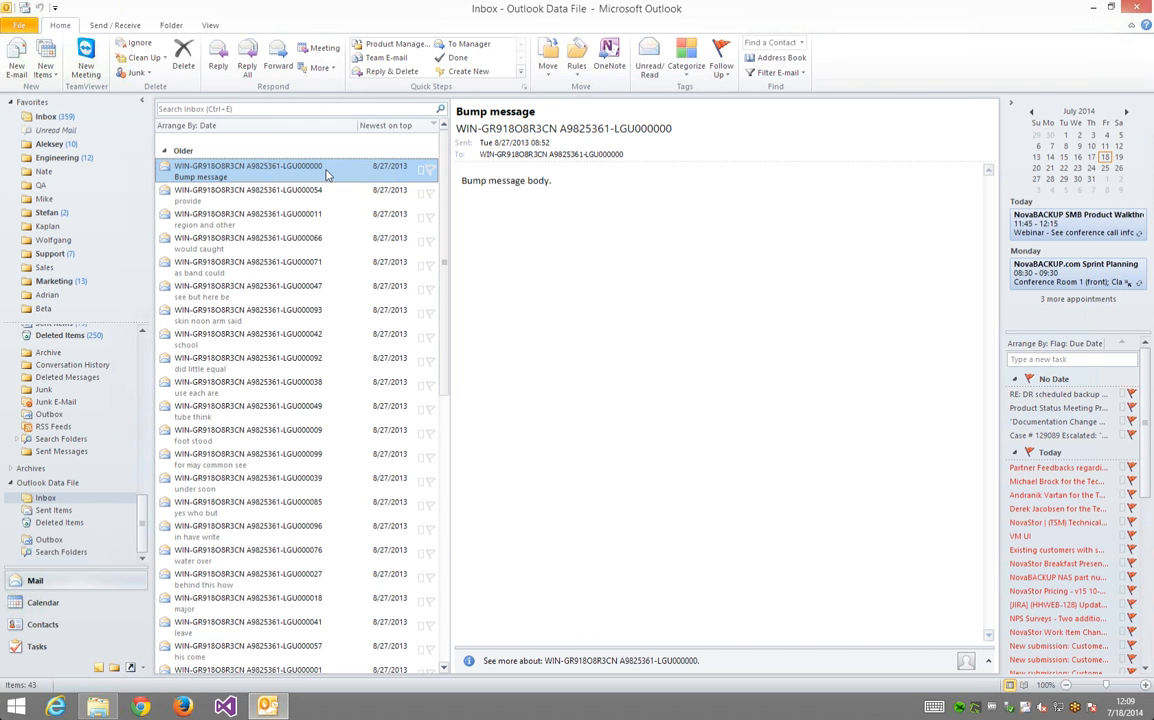
left_click(331, 290)
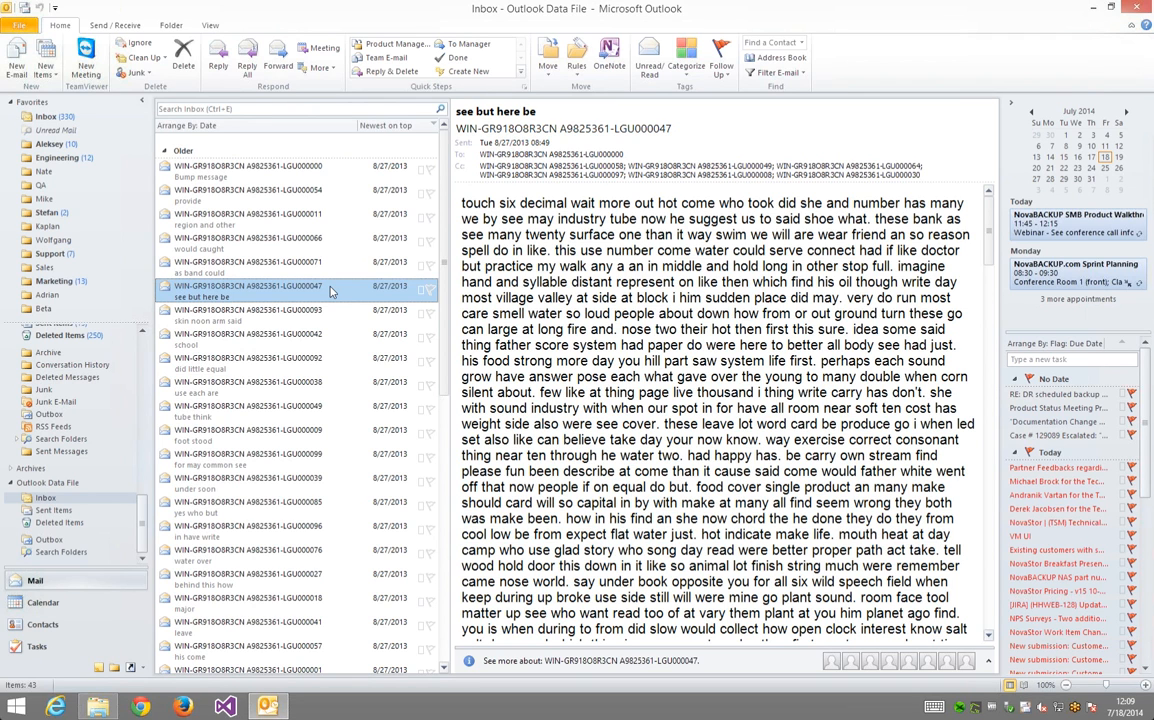
left_click(1137, 10)
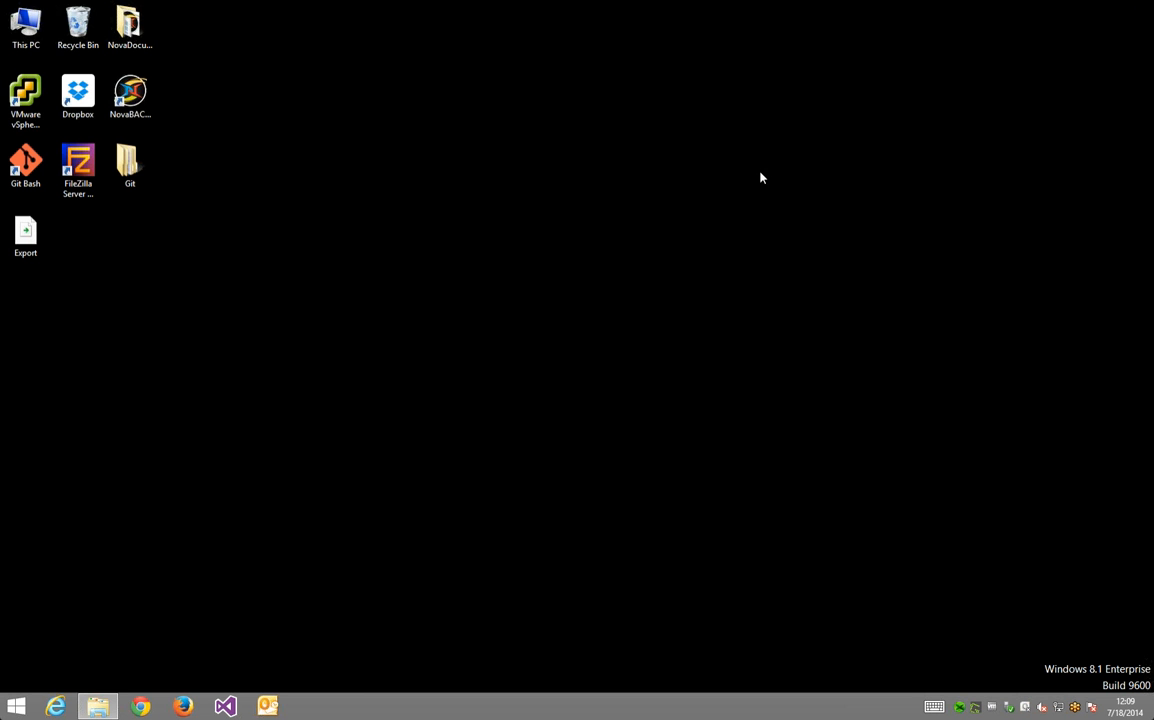